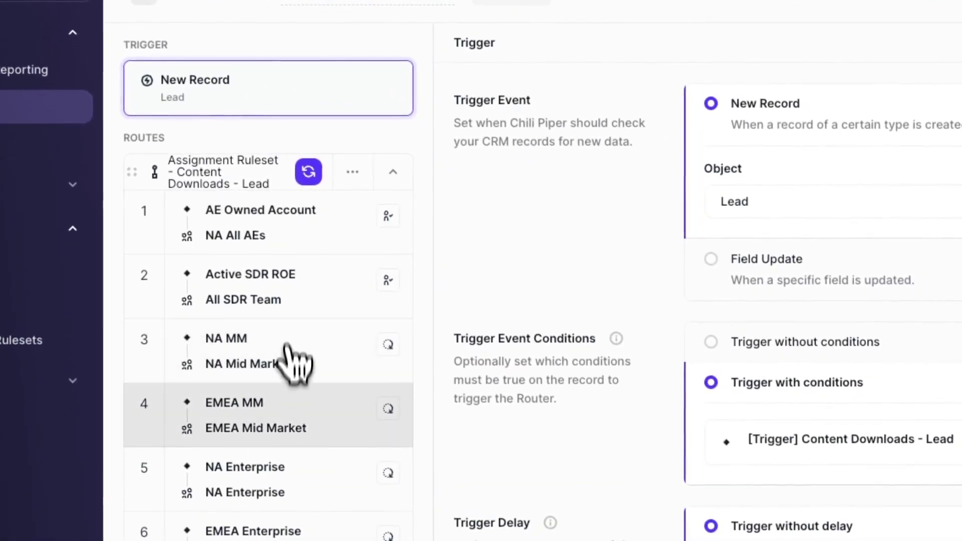
- Open route 5 (NA Enterprise) to review its Strict Round Robin, Update Ownership action and SLA
{"action": "left_click", "coordinate": [288, 489]}
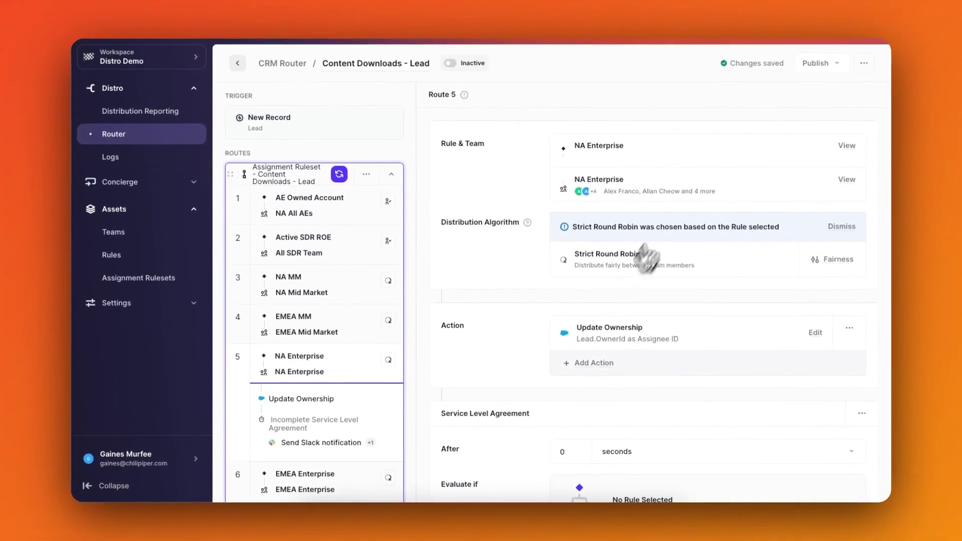
{"action": "scroll", "coordinate": [580, 198], "scroll_direction": "down", "scroll_amount": 5}
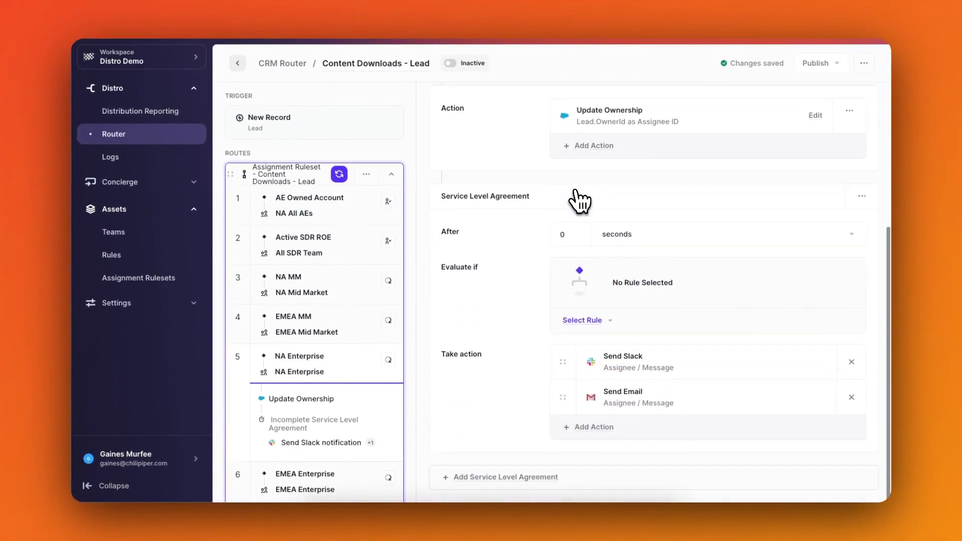
{"action": "scroll", "coordinate": [580, 201], "scroll_direction": "up", "scroll_amount": 5}
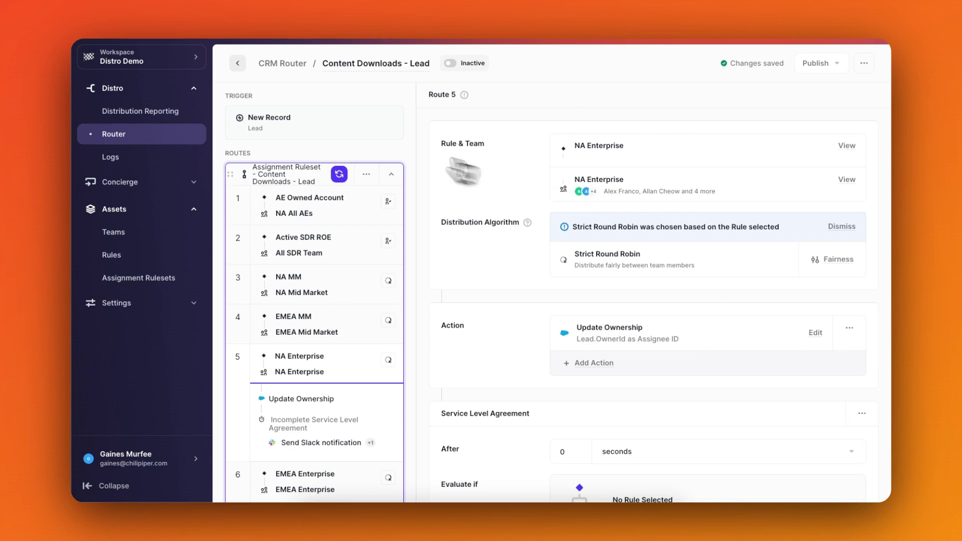
- Return to the CRM Router list and create a new, empty CRM Router draft
{"action": "left_click", "coordinate": [238, 63]}
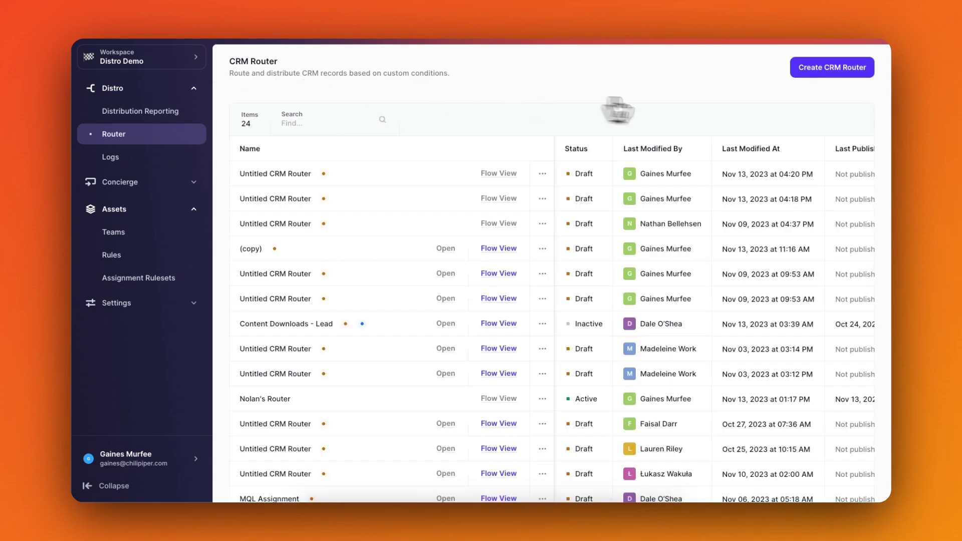
{"action": "left_click", "coordinate": [828, 80]}
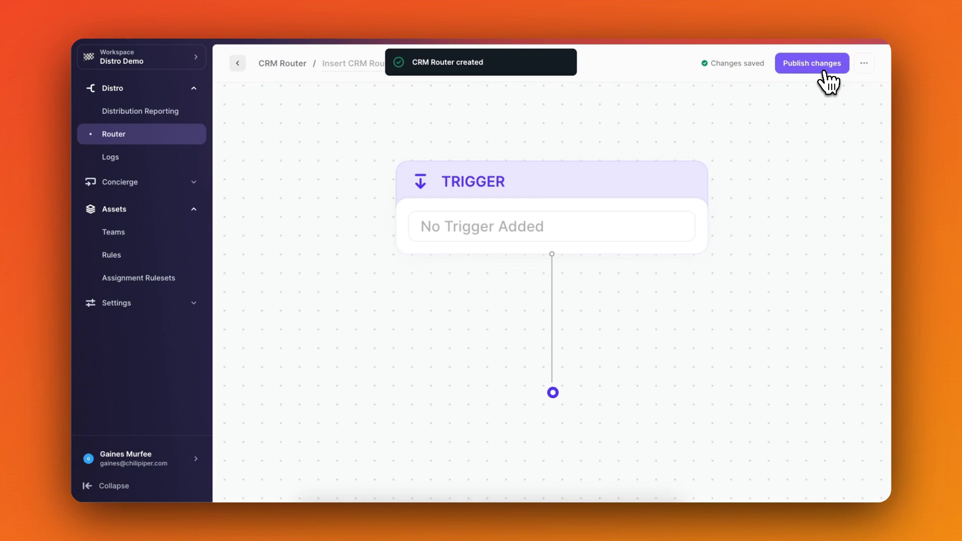
{"action": "scroll", "coordinate": [598, 271], "scroll_direction": "down", "scroll_amount": 3}
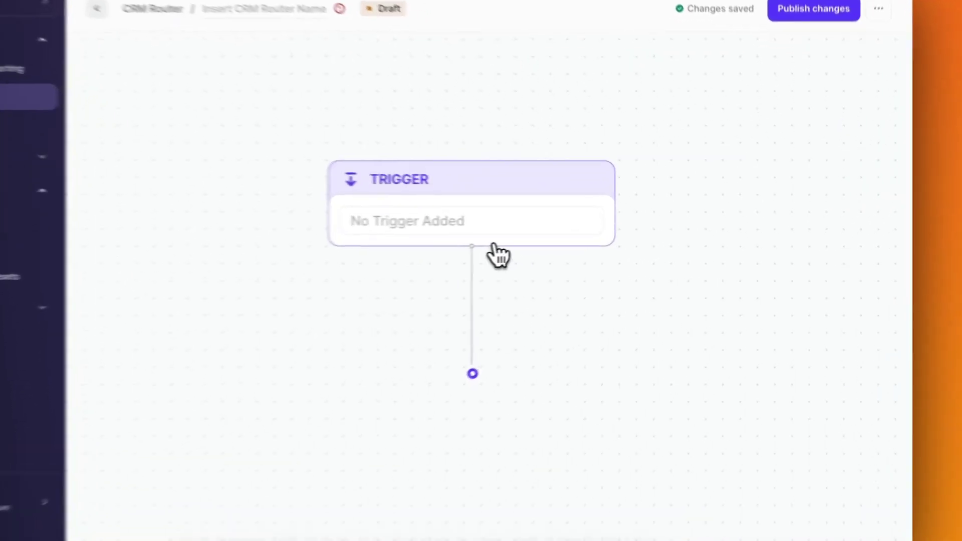
- Set the router's trigger to fire when a Lead record is created
{"action": "left_click", "coordinate": [556, 256]}
{"action": "left_click", "coordinate": [586, 161]}
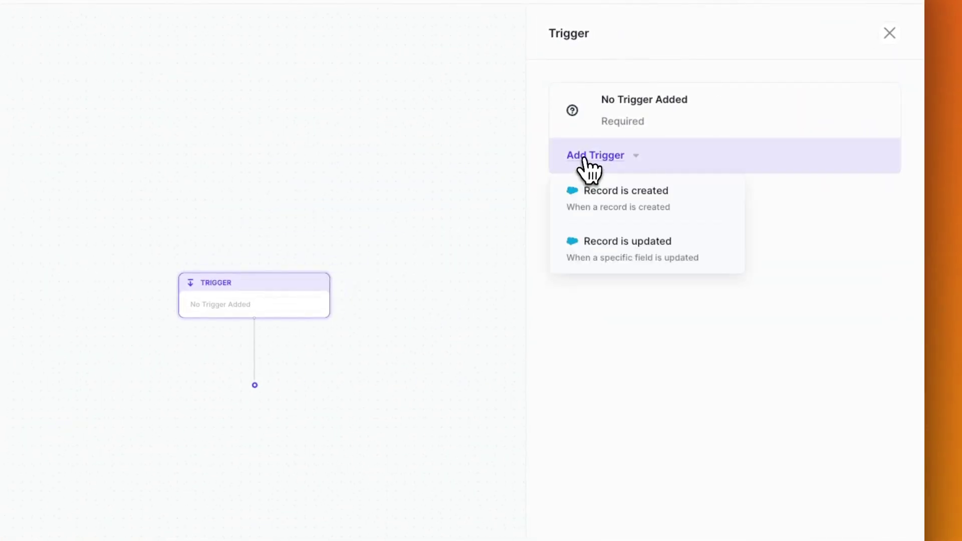
{"action": "left_click", "coordinate": [614, 209]}
{"action": "left_click", "coordinate": [682, 170]}
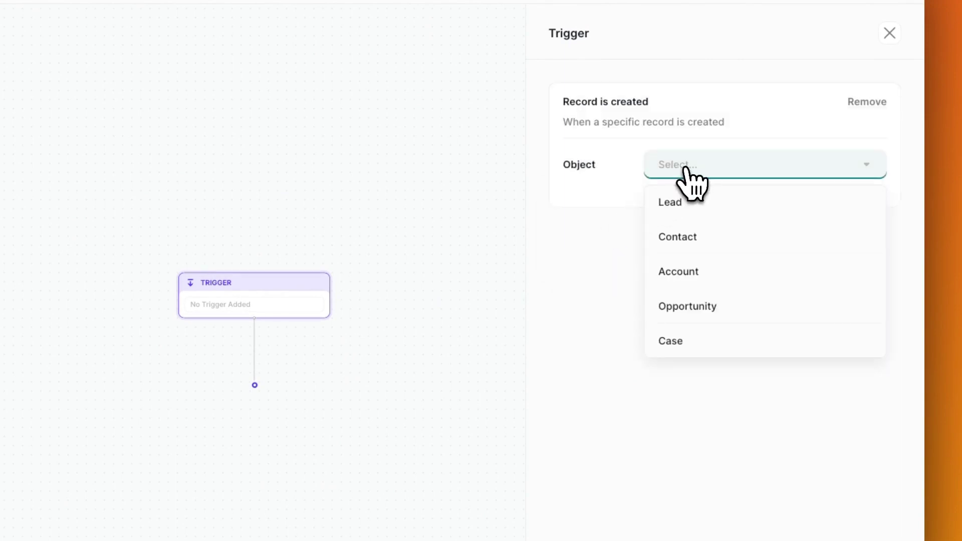
{"action": "left_click", "coordinate": [680, 200]}
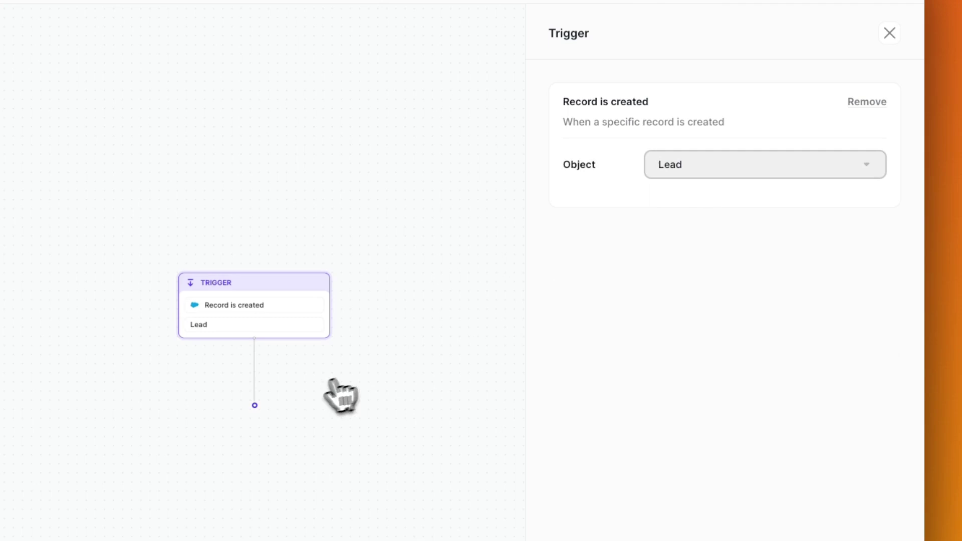
- Add a Delay node after the trigger that waits 1 hour
{"action": "left_click", "coordinate": [391, 290]}
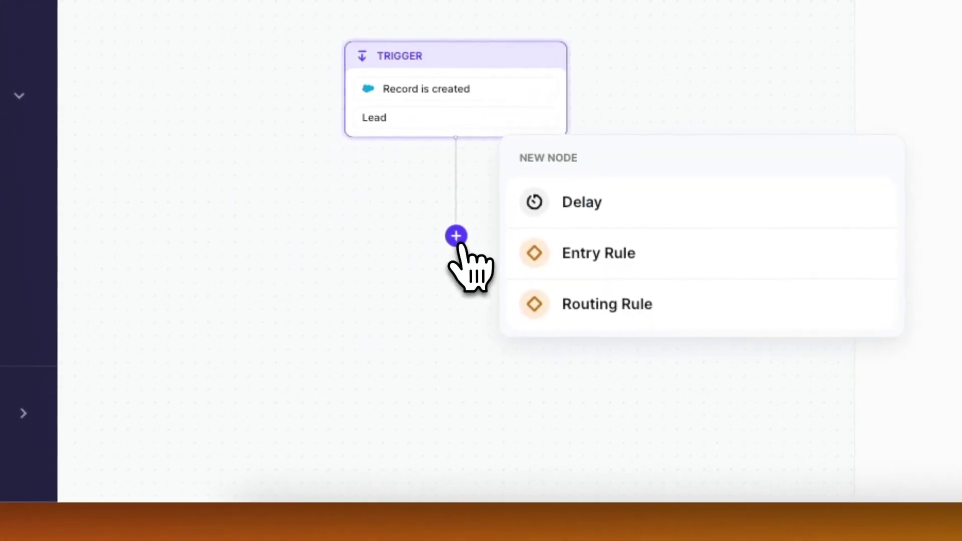
{"action": "left_click", "coordinate": [626, 208]}
{"action": "left_click", "coordinate": [426, 326]}
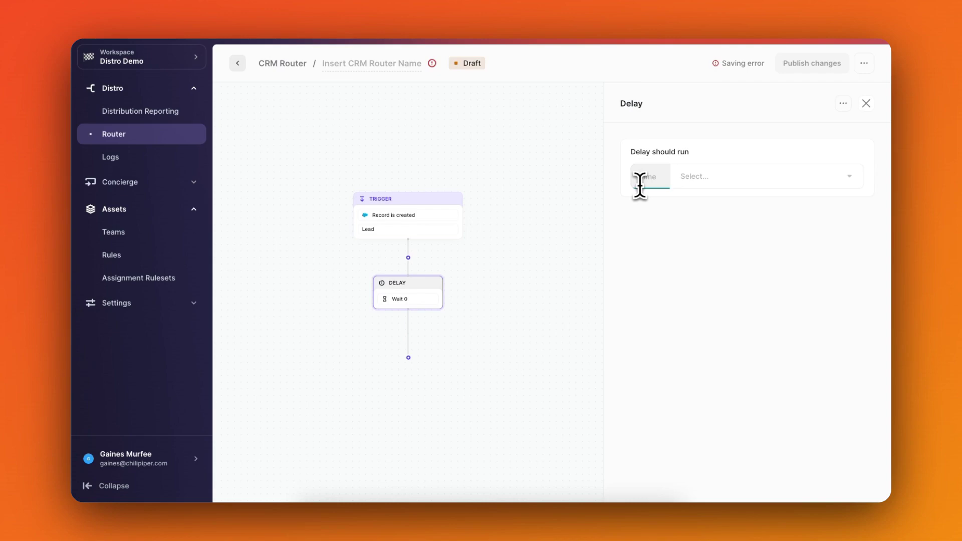
{"action": "type", "text": "1"}
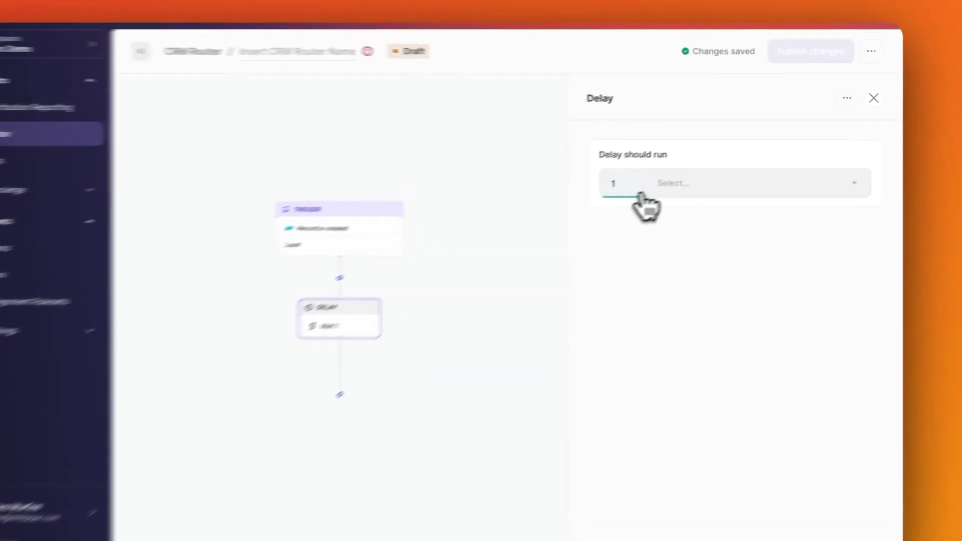
{"action": "left_click", "coordinate": [702, 179]}
{"action": "left_click", "coordinate": [703, 252]}
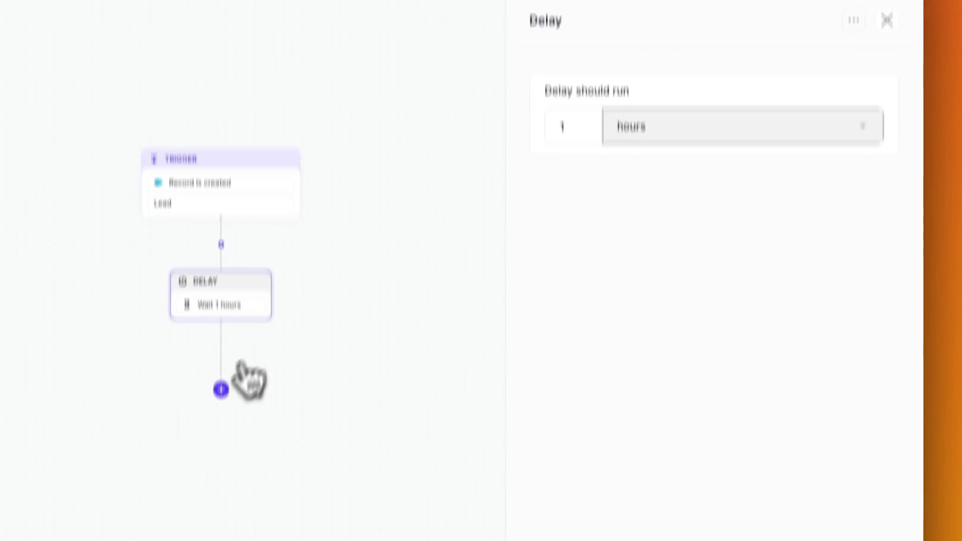
{"action": "left_click", "coordinate": [222, 457]}
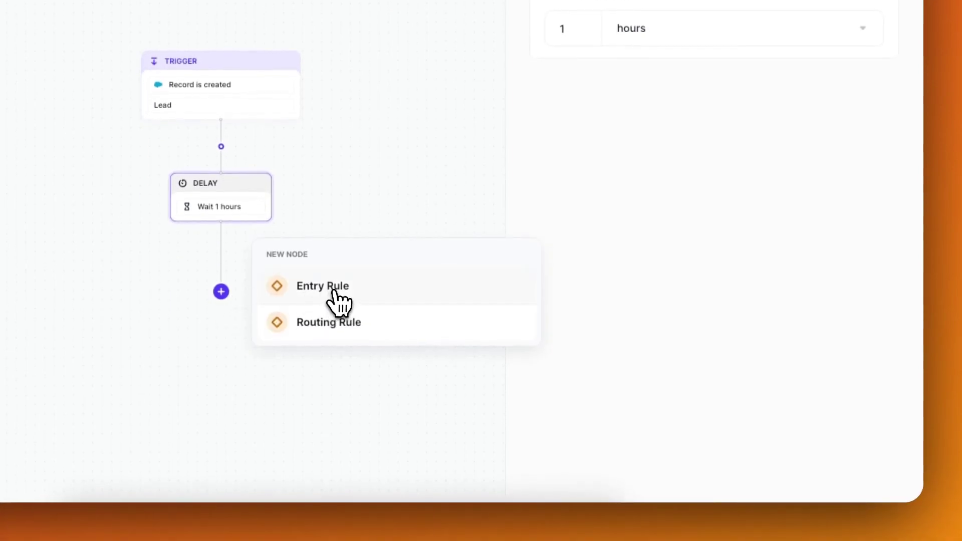
- Add an Entry Rule node after the delay using the Lead Score rule
{"action": "left_click", "coordinate": [335, 291]}
{"action": "left_click", "coordinate": [247, 314]}
{"action": "left_click", "coordinate": [626, 19]}
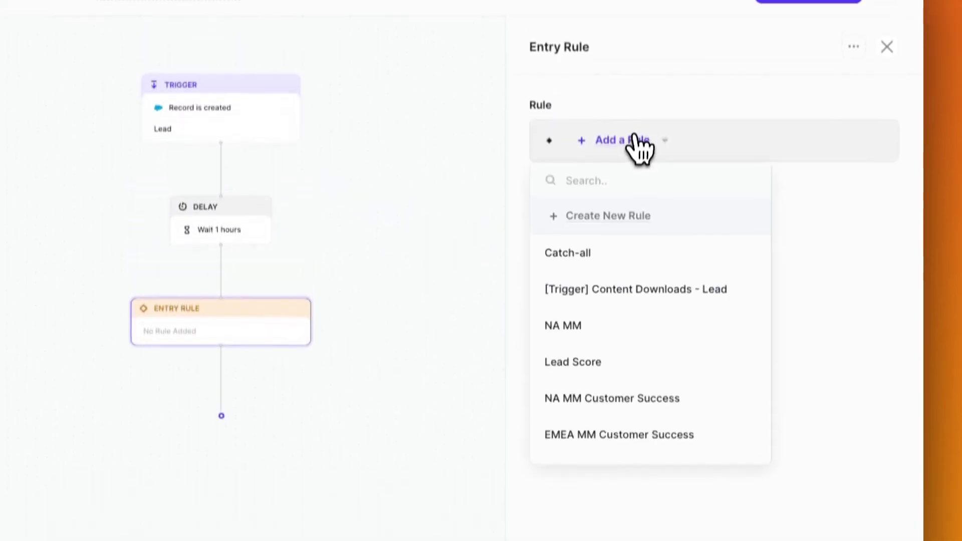
{"action": "left_click", "coordinate": [574, 310]}
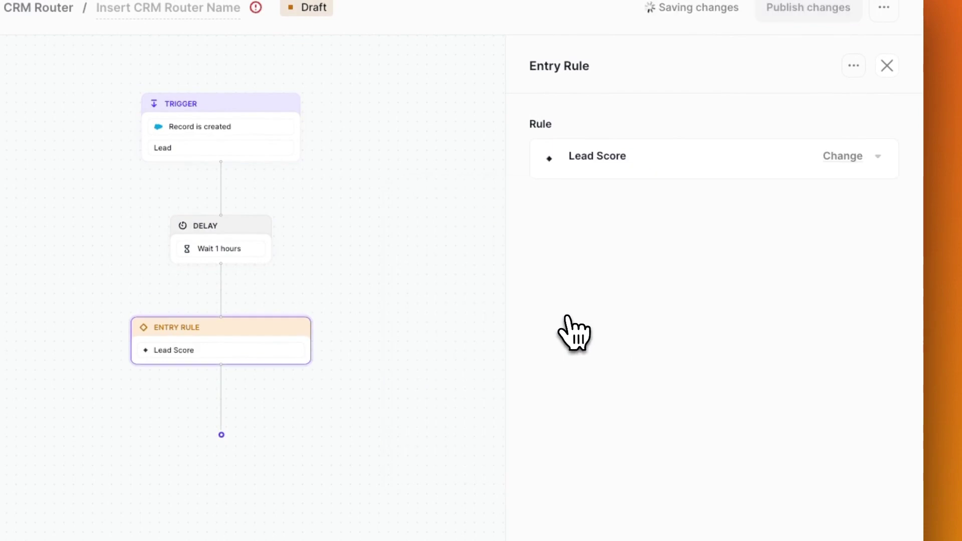
- Add a Routing Rule node as Path 1 that checks the NA MM rule
{"action": "left_click", "coordinate": [508, 295]}
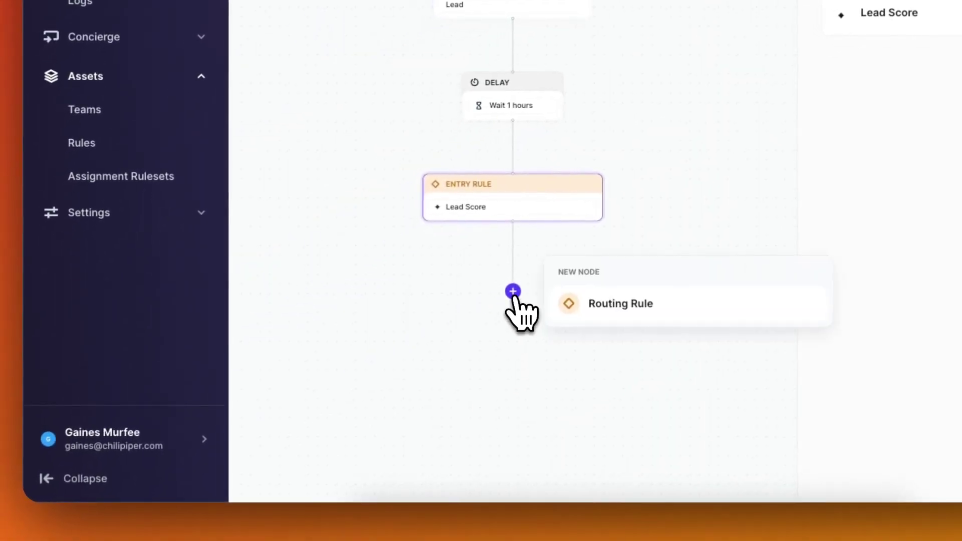
{"action": "left_click", "coordinate": [596, 316]}
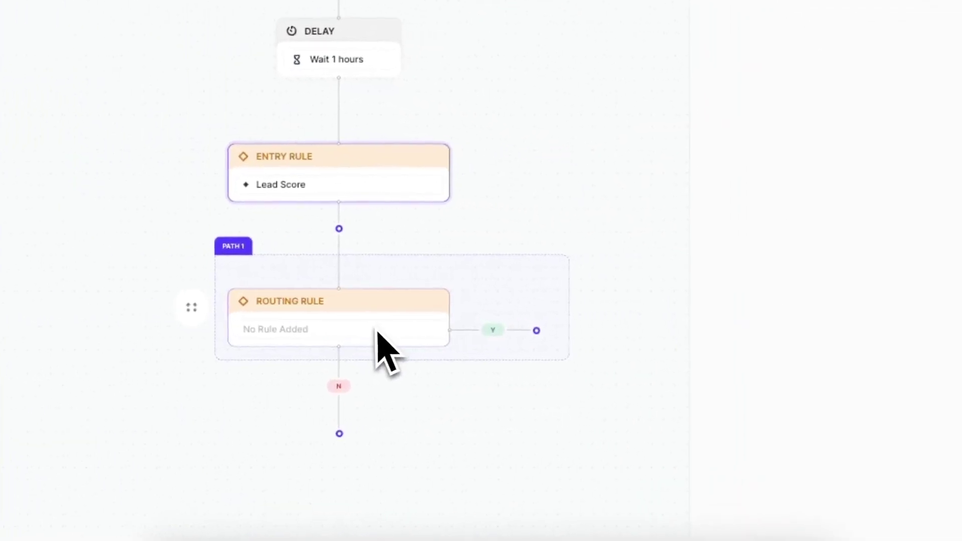
{"action": "left_click_drag", "start_coordinate": [519, 451], "coordinate": [551, 259]}
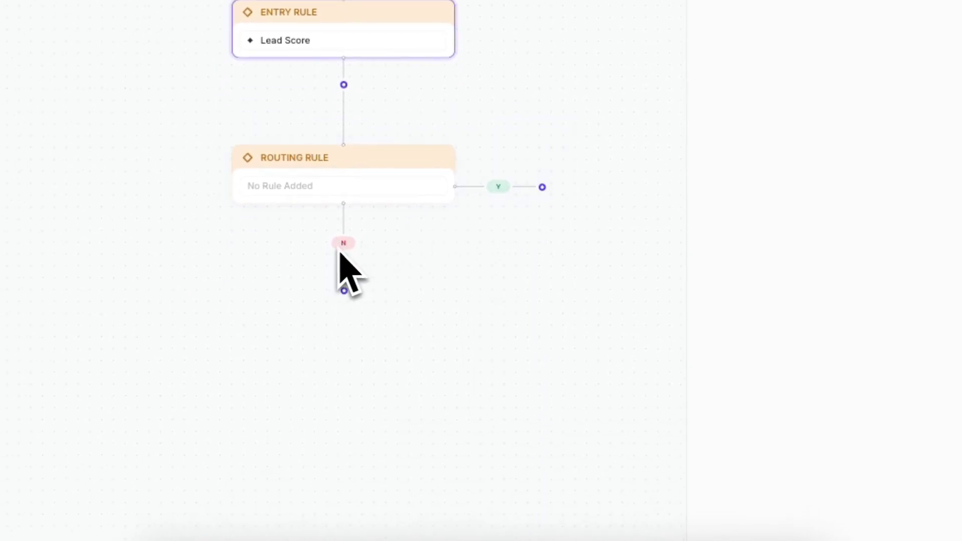
{"action": "left_click", "coordinate": [344, 200]}
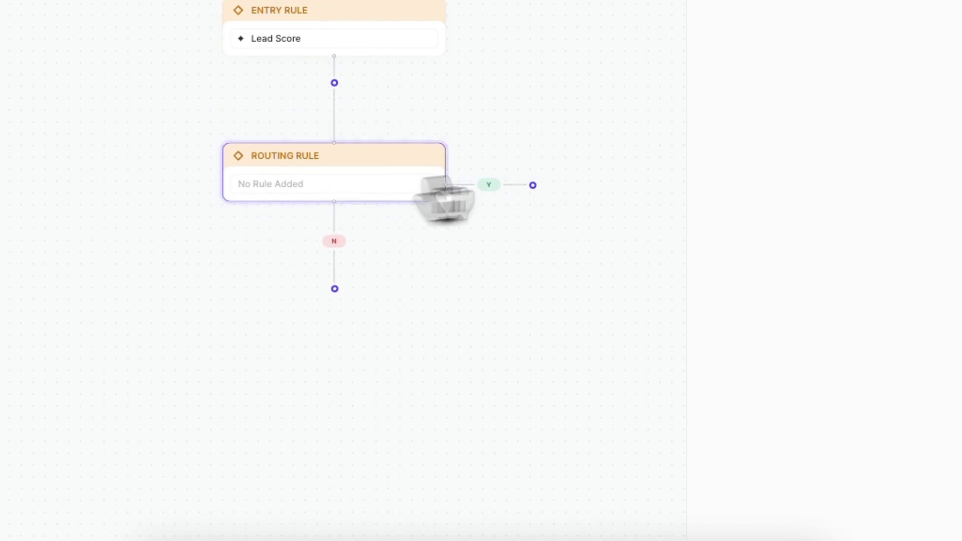
{"action": "left_click", "coordinate": [624, 161]}
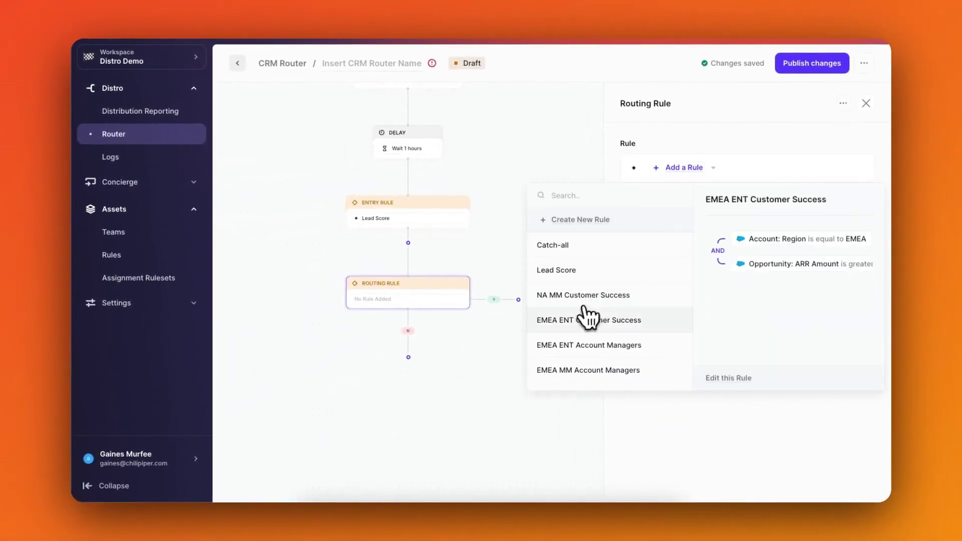
{"action": "scroll", "coordinate": [586, 316], "scroll_direction": "down", "scroll_amount": 5}
{"action": "scroll", "coordinate": [583, 318], "scroll_direction": "down", "scroll_amount": 10}
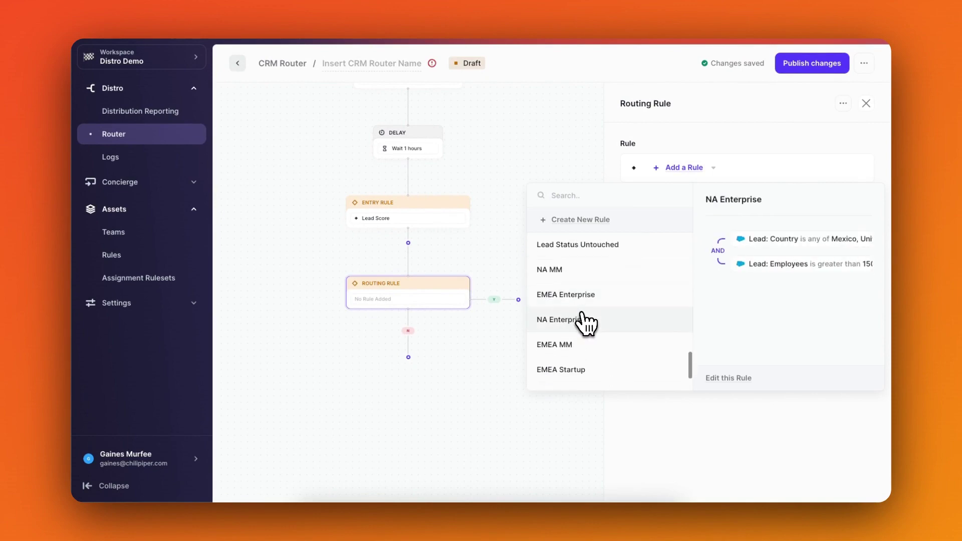
{"action": "left_click", "coordinate": [577, 271]}
- Add an Assign & Update Ownership step on Path 1's yes branch for the NA Mid Market team
{"action": "left_click", "coordinate": [518, 299]}
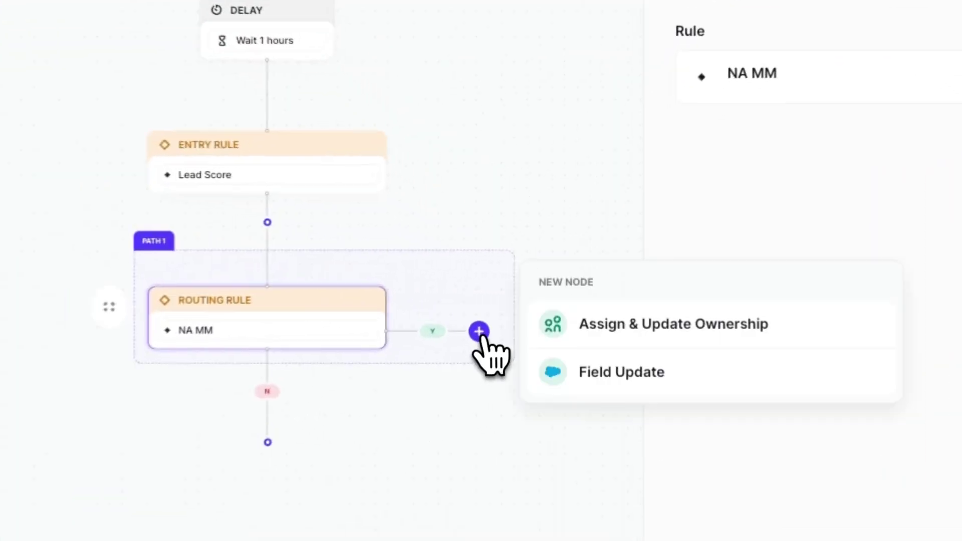
{"action": "left_click", "coordinate": [563, 328]}
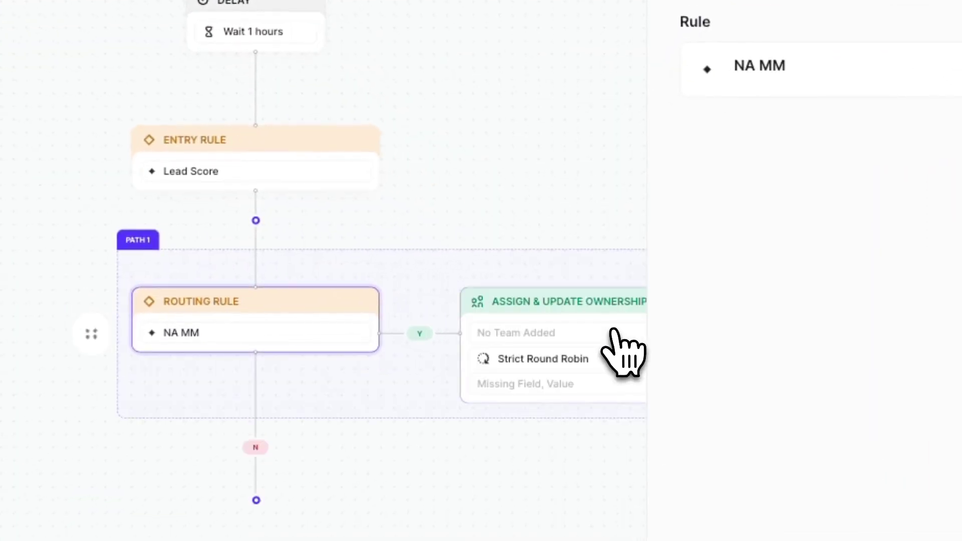
{"action": "left_click_drag", "start_coordinate": [597, 236], "coordinate": [386, 204]}
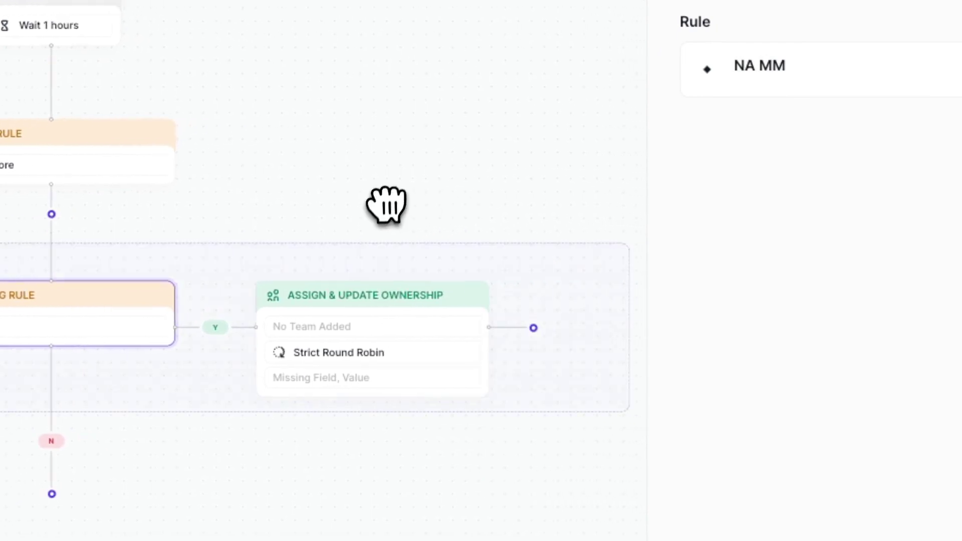
{"action": "left_click", "coordinate": [365, 330]}
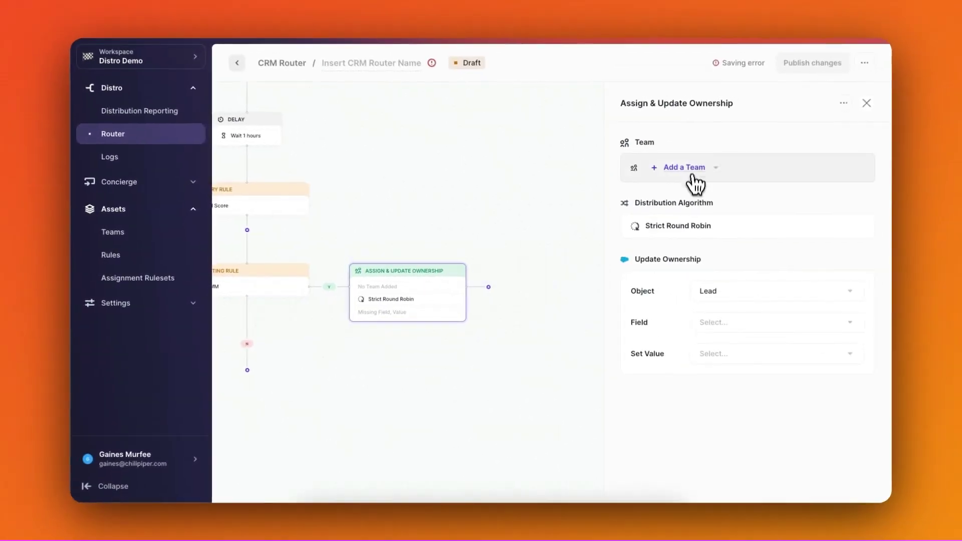
{"action": "left_click", "coordinate": [684, 167]}
{"action": "scroll", "coordinate": [651, 286], "scroll_direction": "down", "scroll_amount": 5}
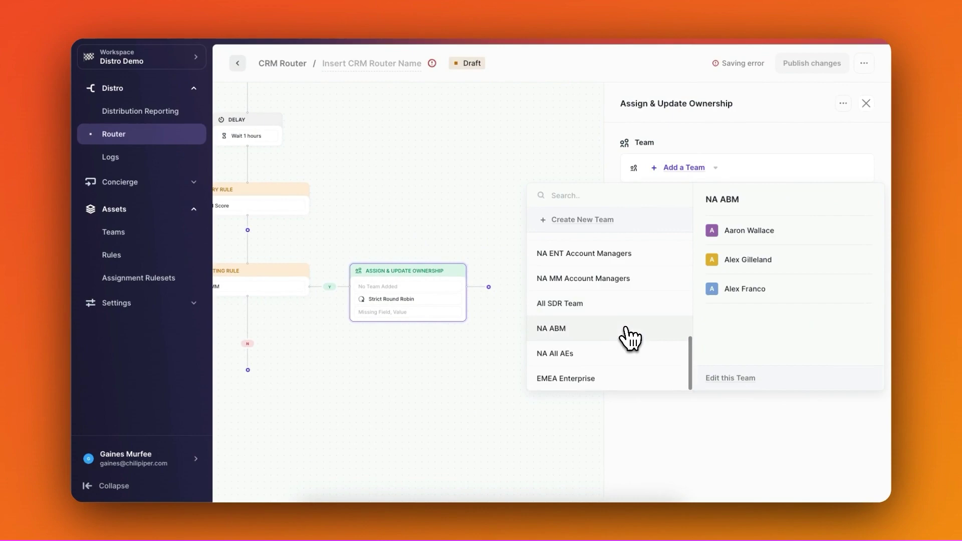
{"action": "scroll", "coordinate": [629, 337], "scroll_direction": "up", "scroll_amount": 5}
{"action": "scroll", "coordinate": [616, 321], "scroll_direction": "up", "scroll_amount": 4}
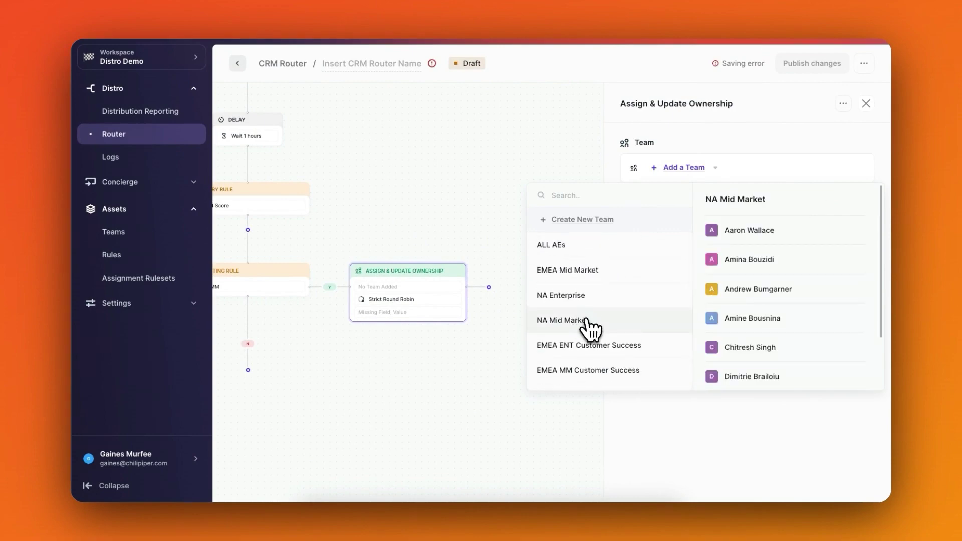
{"action": "left_click", "coordinate": [587, 322]}
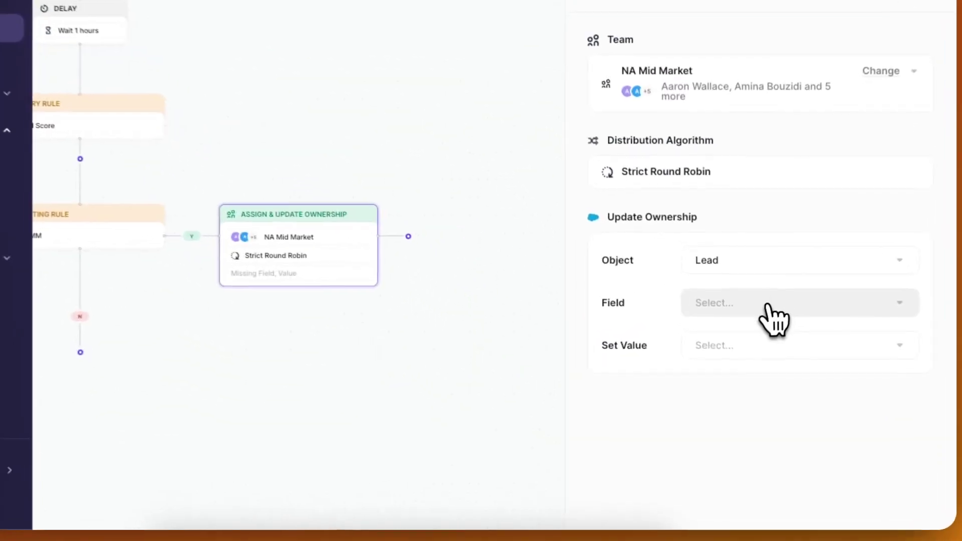
- Set the ownership update to write the assignee into the Lead's Owner ID
{"action": "left_click", "coordinate": [767, 306]}
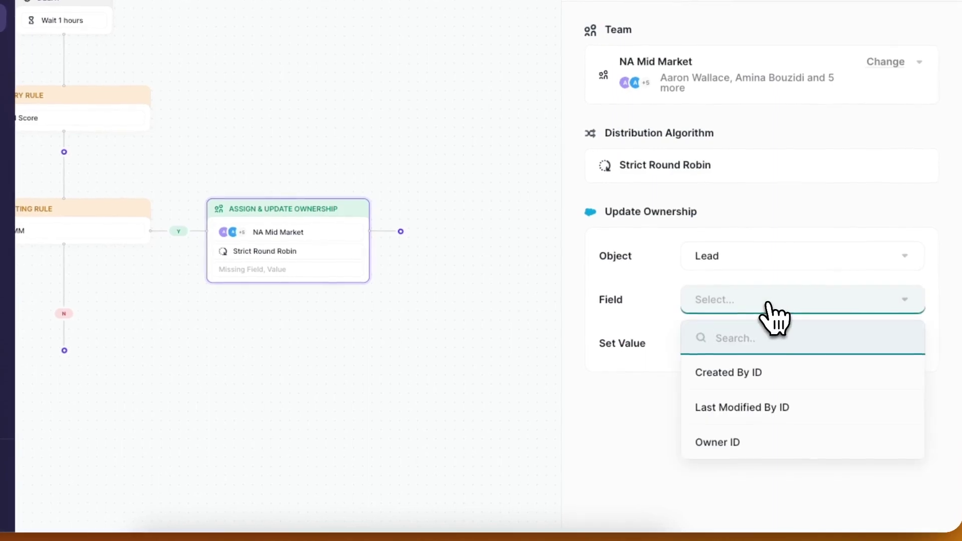
{"action": "left_click", "coordinate": [765, 441]}
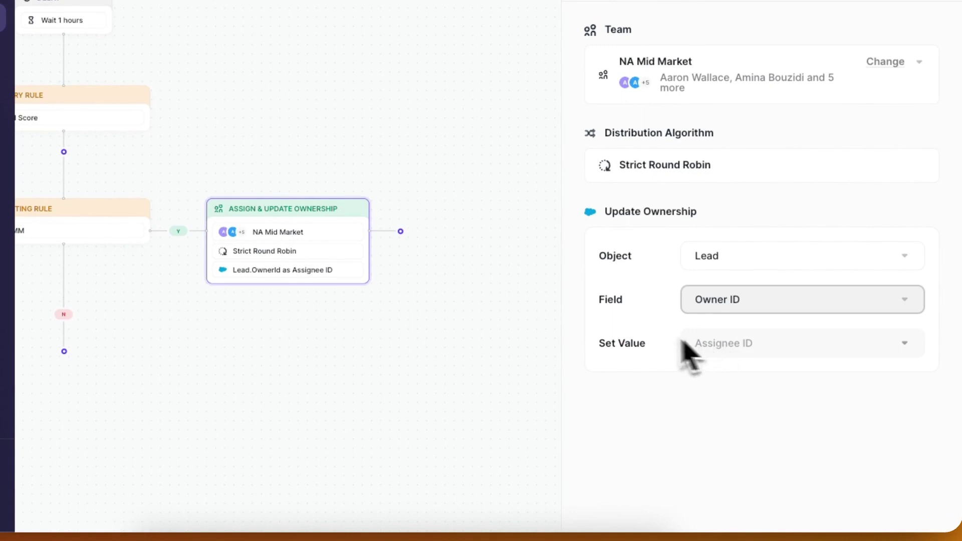
{"action": "mouse_move", "coordinate": [435, 307]}
{"action": "left_mouse_down"}
{"action": "mouse_move", "coordinate": [408, 298]}
{"action": "mouse_move", "coordinate": [449, 299]}
{"action": "left_mouse_up"}
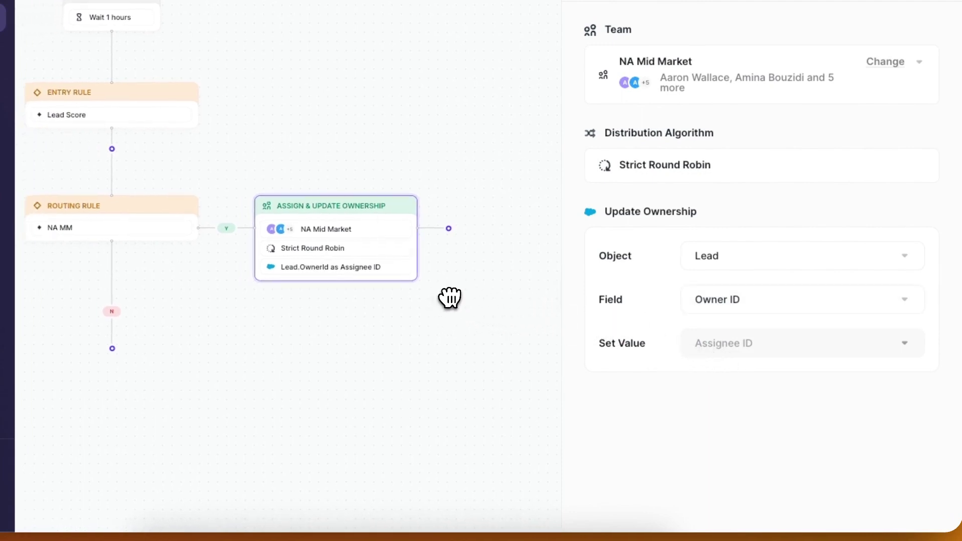
- Add a Service Level Agreement step after the assignment set to 5 working hours
{"action": "left_click", "coordinate": [448, 229]}
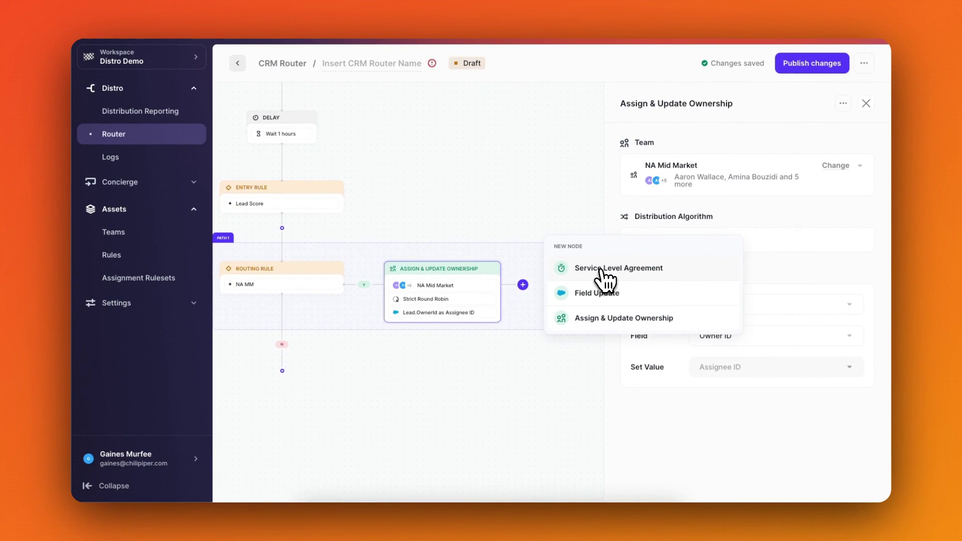
{"action": "left_click", "coordinate": [602, 273]}
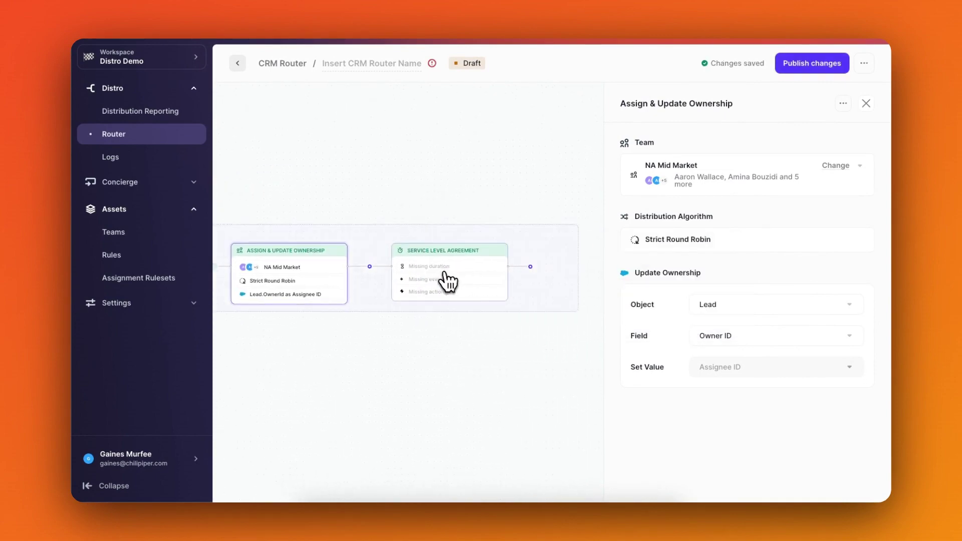
{"action": "left_click", "coordinate": [447, 282]}
{"action": "left_click", "coordinate": [638, 169]}
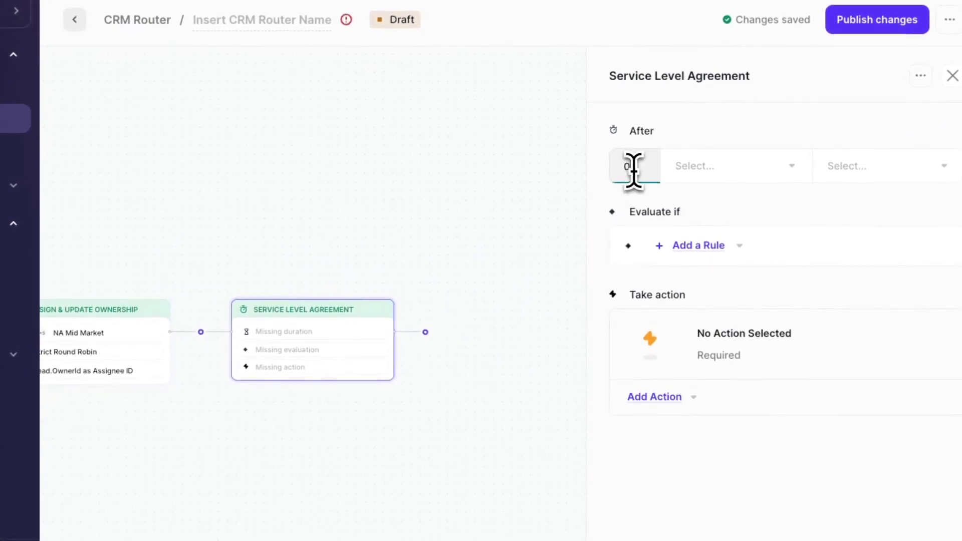
{"action": "type", "text": "5"}
{"action": "left_click", "coordinate": [693, 169]}
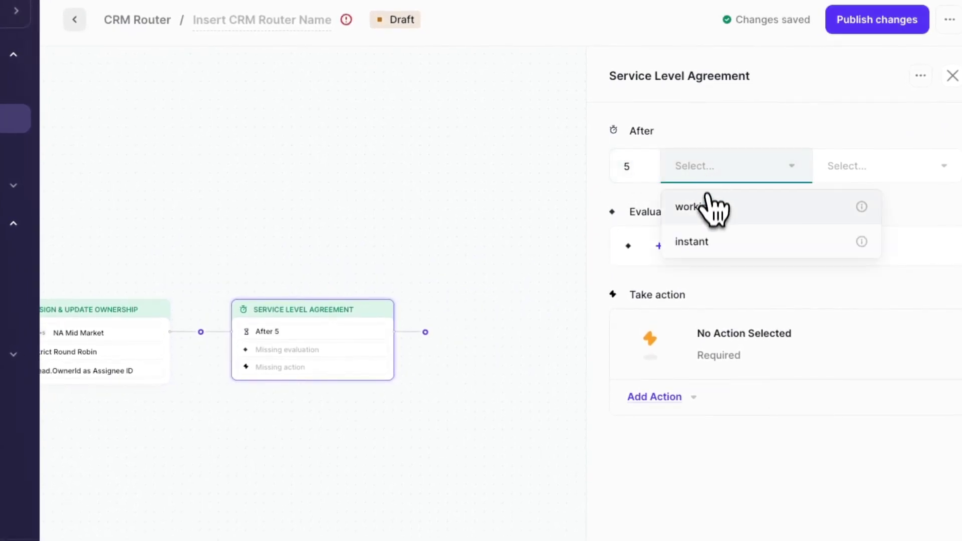
{"action": "left_click", "coordinate": [706, 207]}
{"action": "left_click", "coordinate": [837, 166]}
{"action": "left_click", "coordinate": [821, 271]}
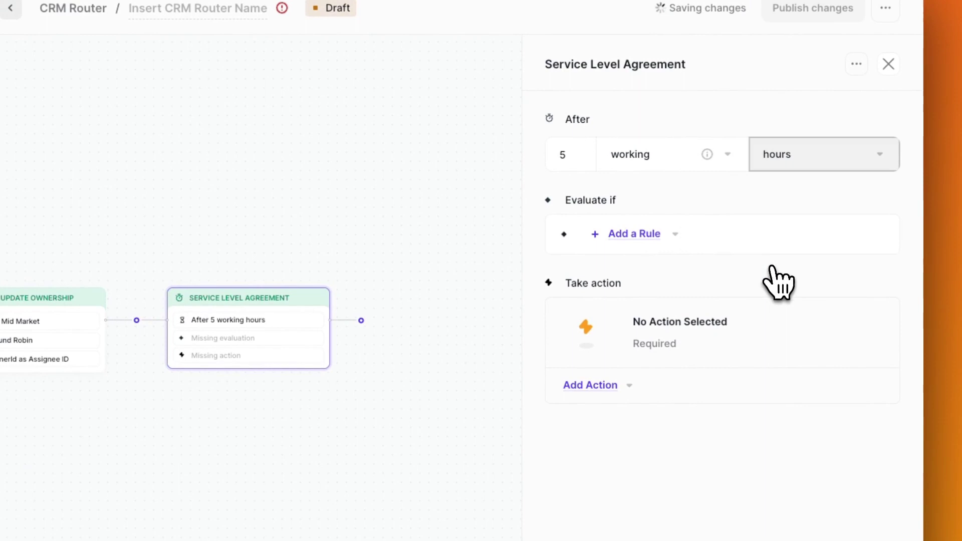
- Review the SLA timing options and open its list of evaluation rules
{"action": "left_click", "coordinate": [680, 170]}
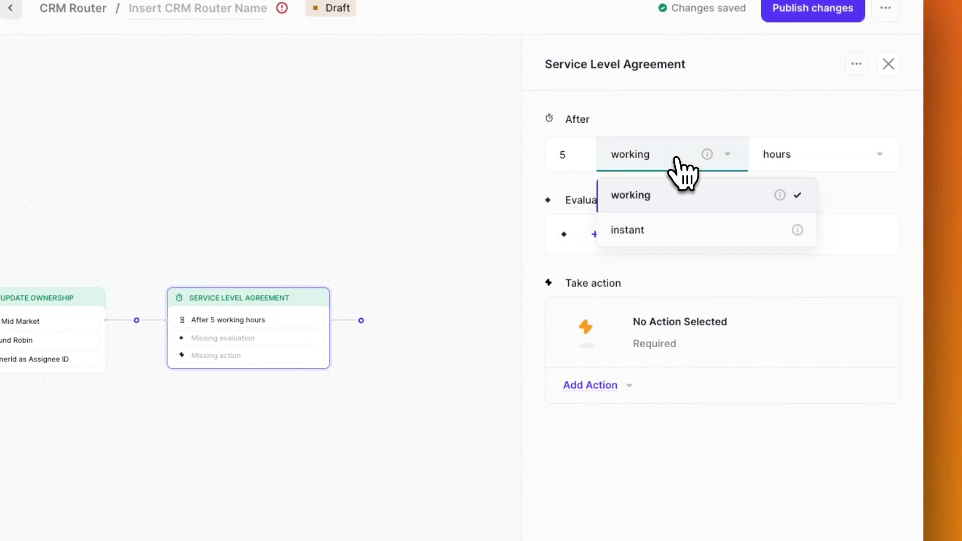
{"action": "mouse_move", "coordinate": [778, 196]}
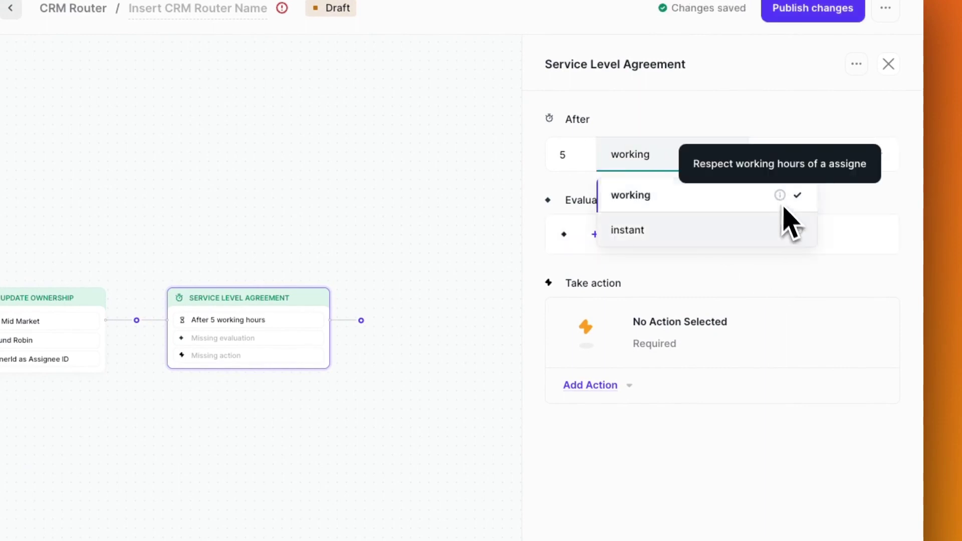
{"action": "mouse_move", "coordinate": [797, 231]}
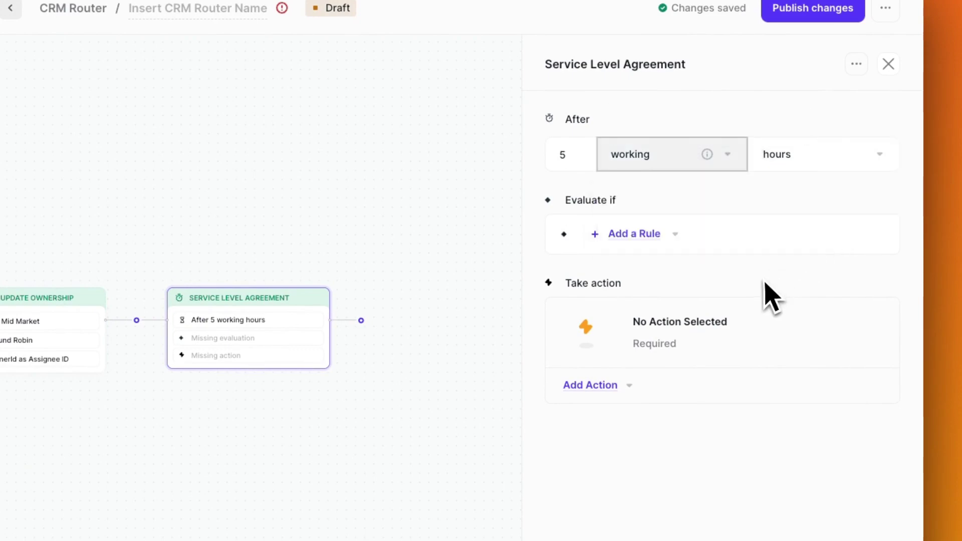
{"action": "left_click", "coordinate": [621, 234]}
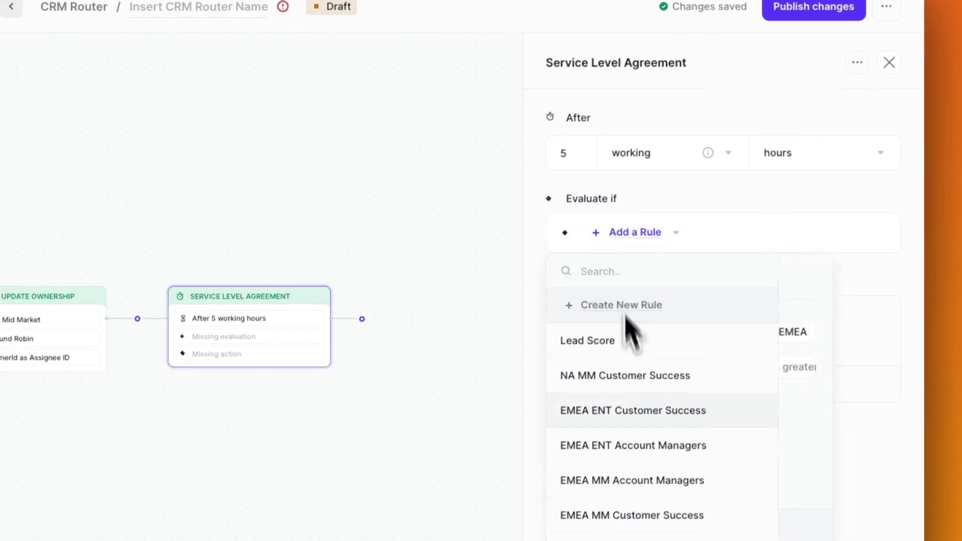
{"action": "scroll", "coordinate": [546, 454], "scroll_direction": "down", "scroll_amount": 5}
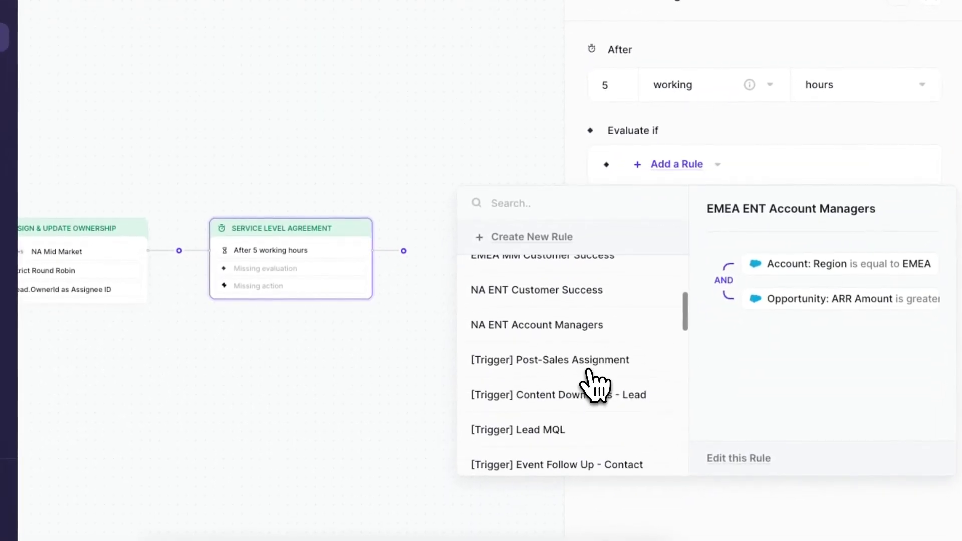
{"action": "scroll", "coordinate": [594, 383], "scroll_direction": "up", "scroll_amount": 4}
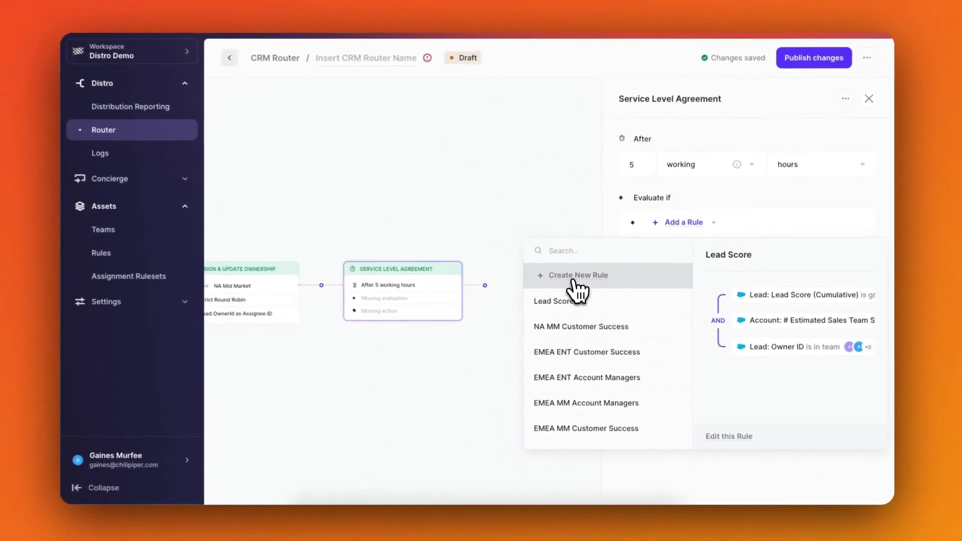
- Create a new rule with a Salesforce condition: Lead Status is equal to Untouched
{"action": "left_click", "coordinate": [574, 281]}
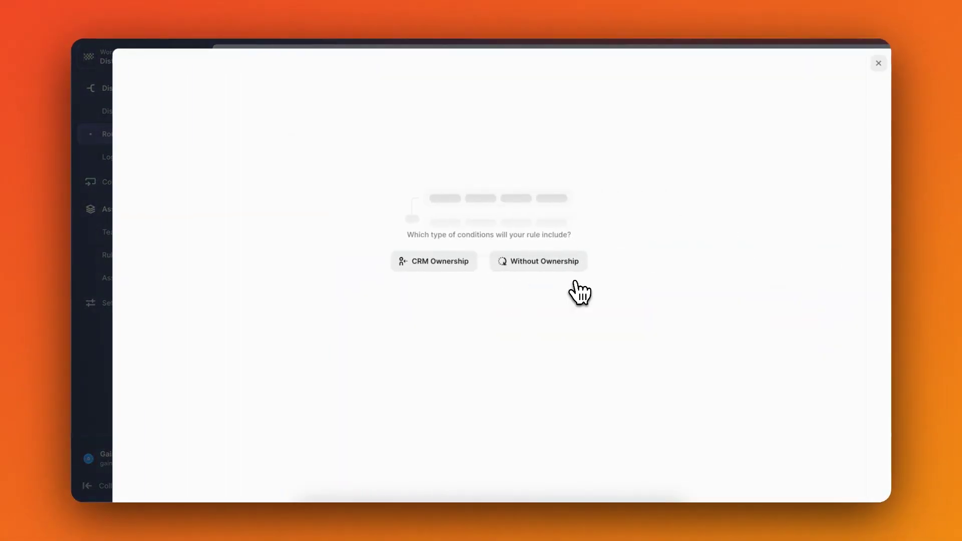
{"action": "left_click", "coordinate": [538, 262]}
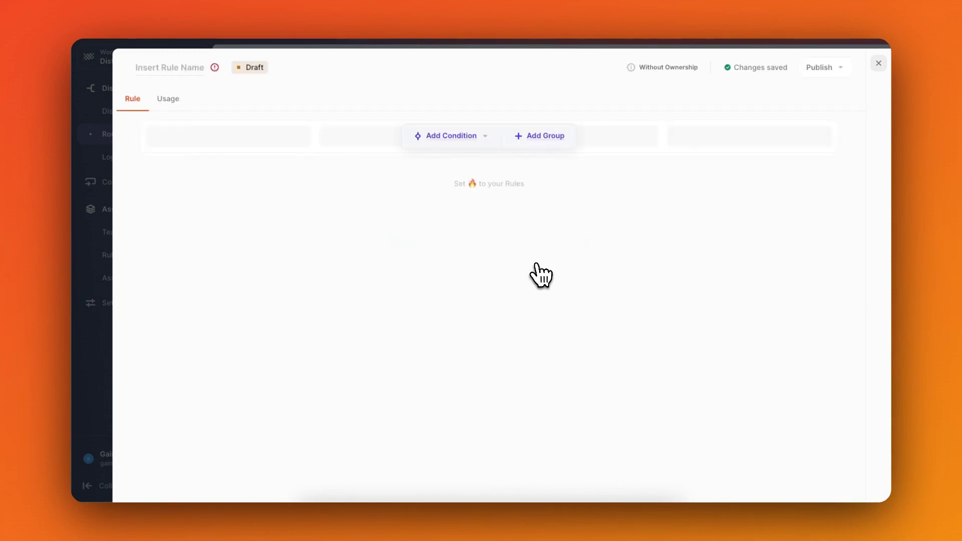
{"action": "left_click", "coordinate": [451, 135]}
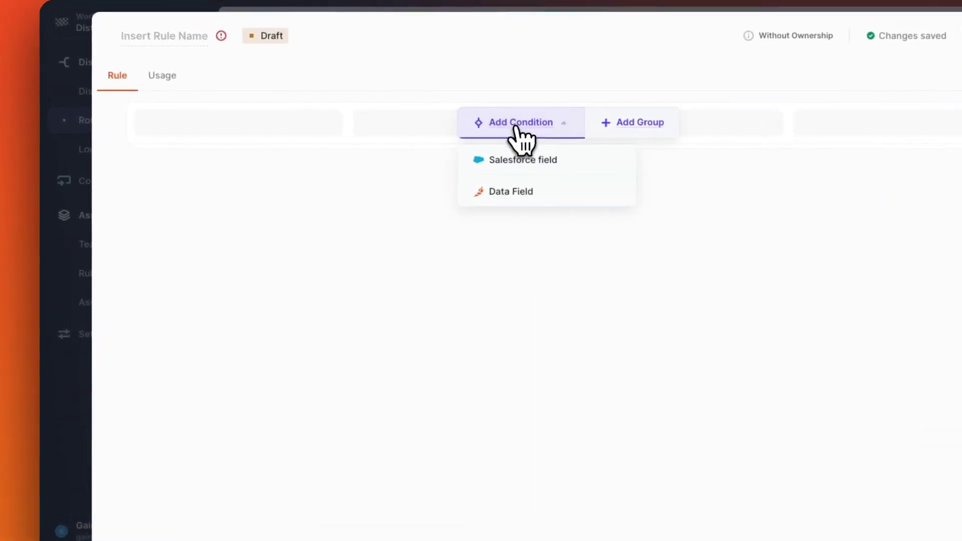
{"action": "left_click", "coordinate": [515, 160]}
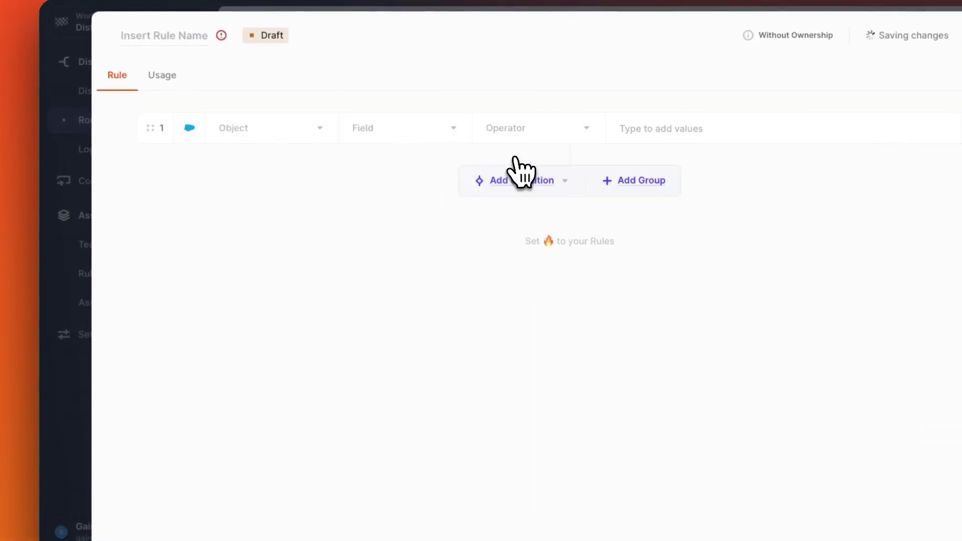
{"action": "left_click", "coordinate": [299, 137]}
{"action": "left_click", "coordinate": [313, 198]}
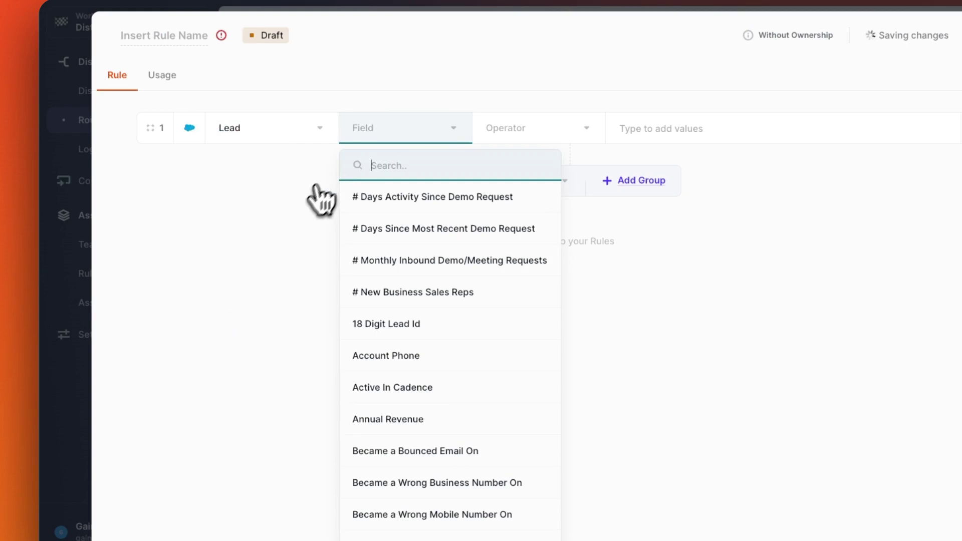
{"action": "type", "text": "sta"}
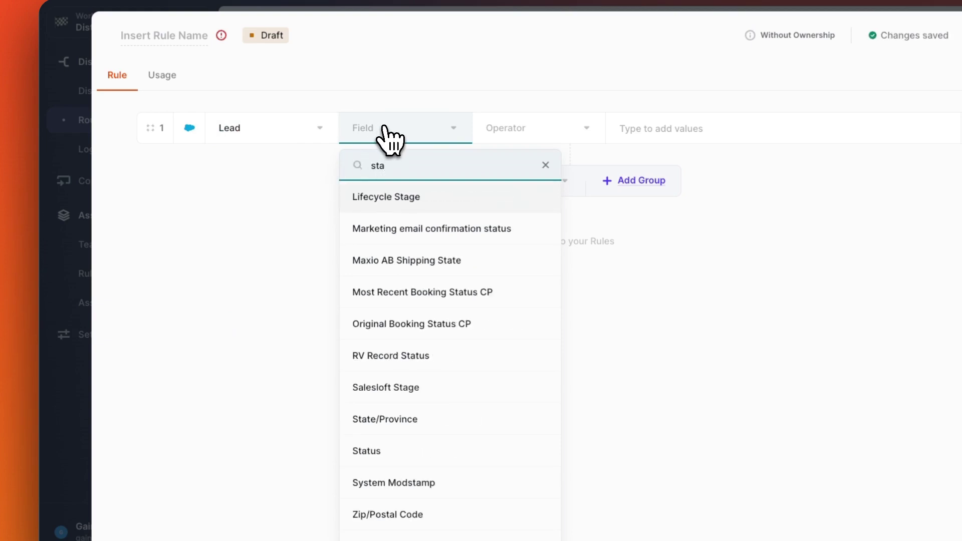
{"action": "left_click", "coordinate": [419, 451]}
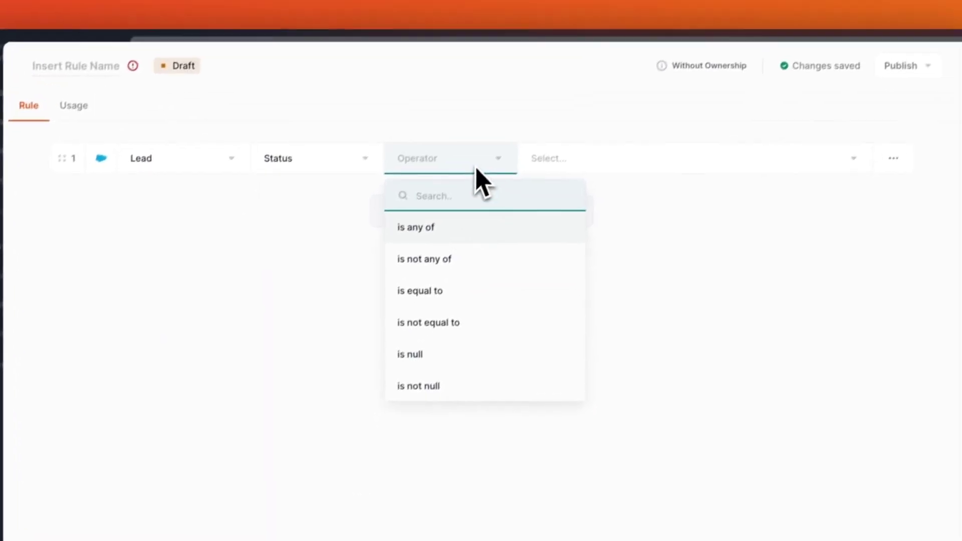
{"action": "left_click", "coordinate": [454, 297]}
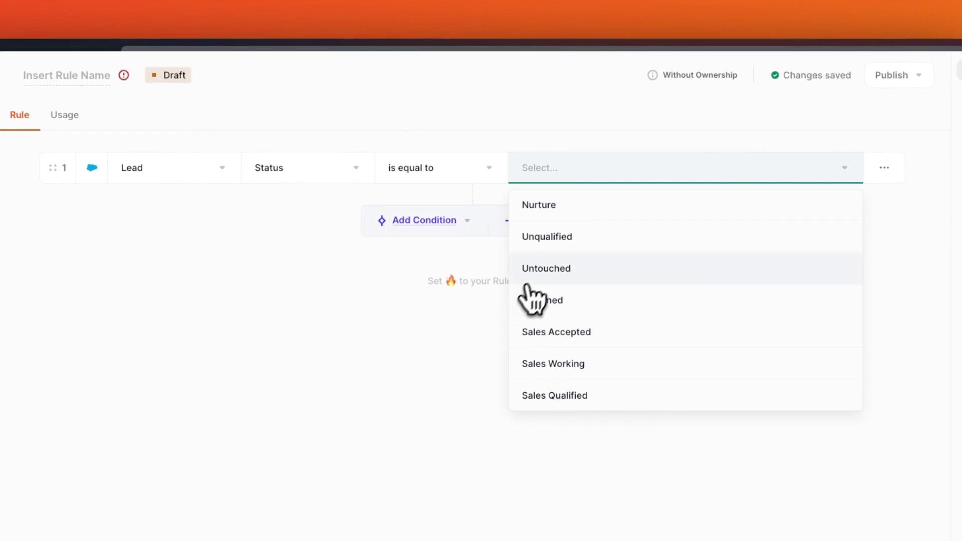
{"action": "left_click", "coordinate": [533, 271]}
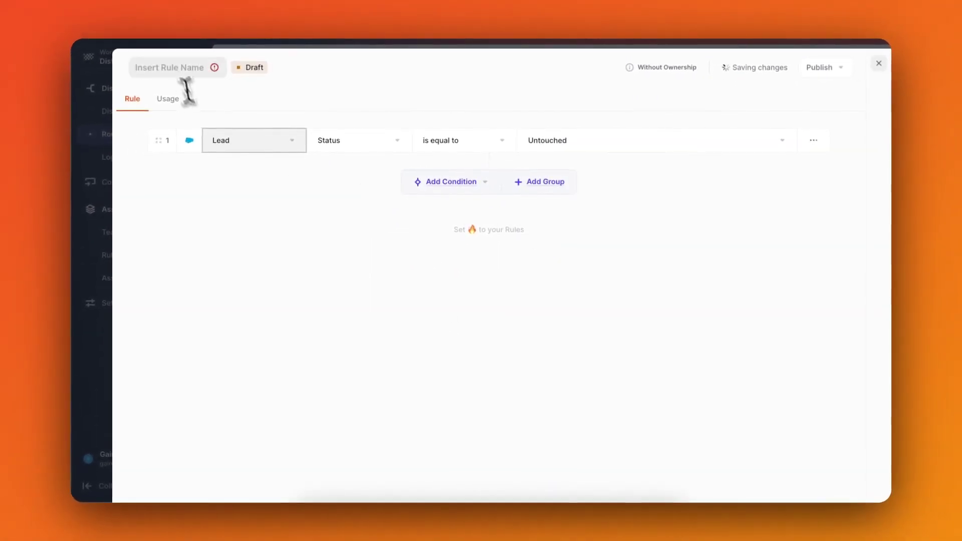
- Name the rule 'Lead Status' and publish it
{"action": "left_click", "coordinate": [180, 65]}
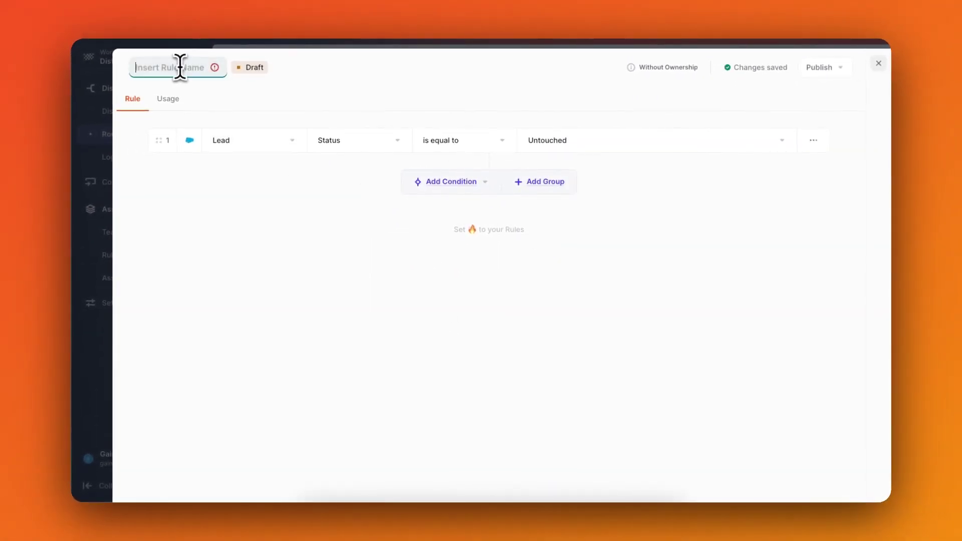
{"action": "type", "text": "Lead Status"}
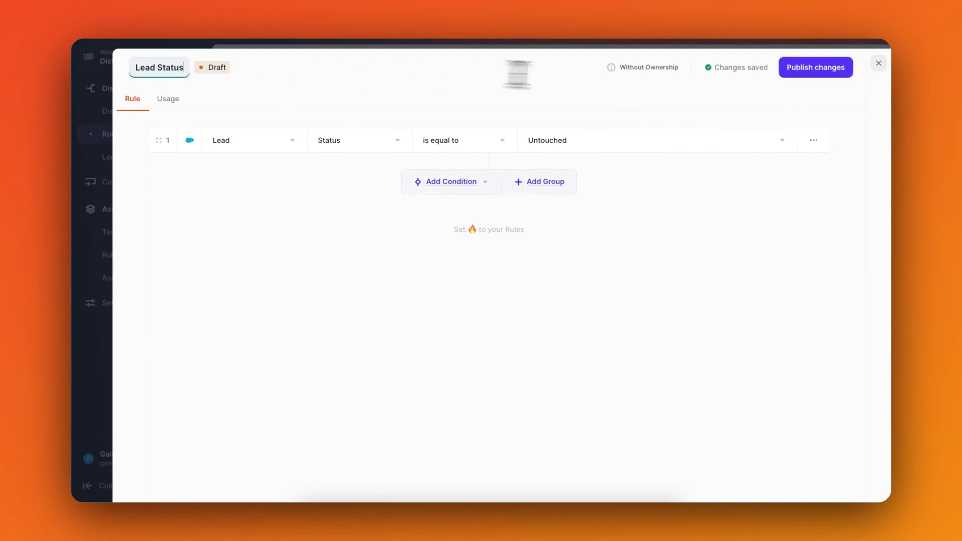
{"action": "left_click", "coordinate": [809, 70]}
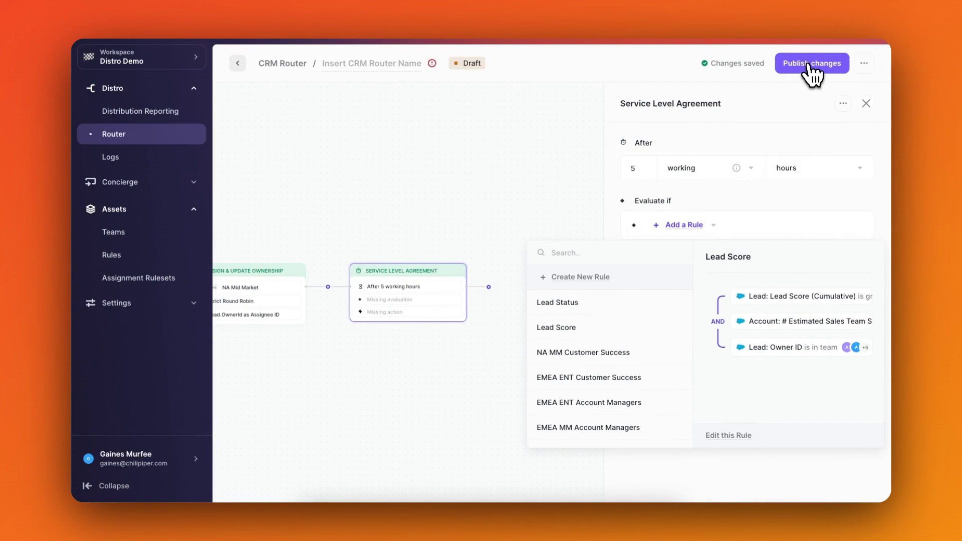
- Have the NA Mid Market SLA evaluate the Lead Status rule and reassign the record
{"action": "left_click", "coordinate": [612, 298]}
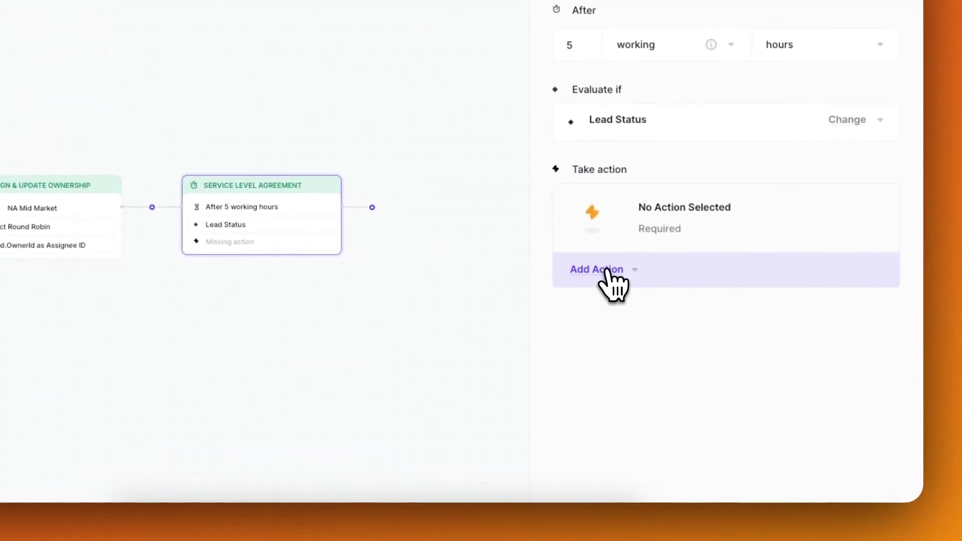
{"action": "left_click", "coordinate": [660, 333]}
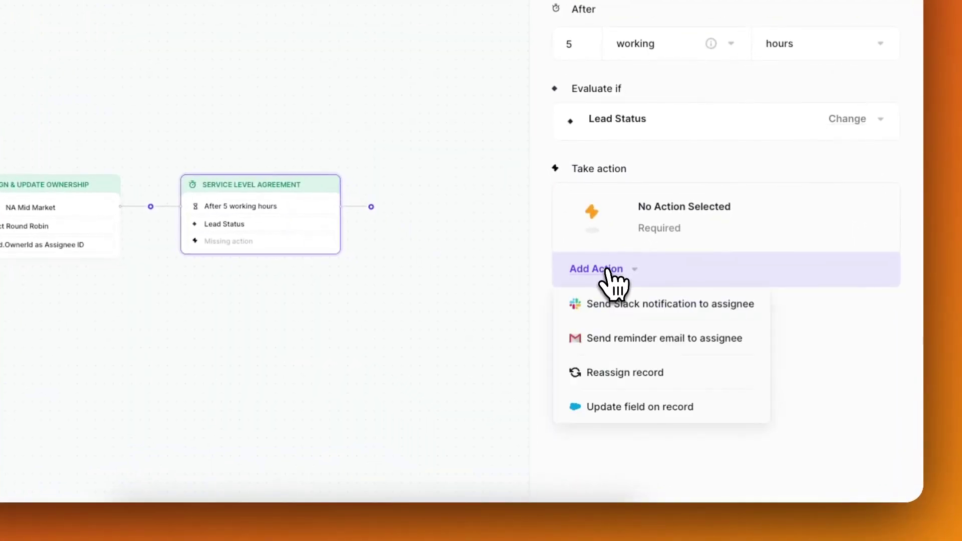
{"action": "left_click", "coordinate": [627, 372]}
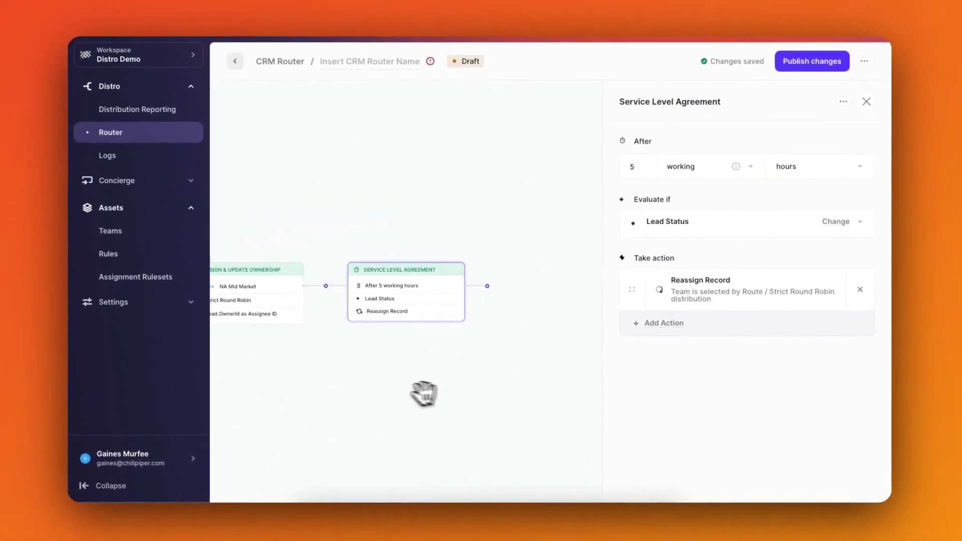
- Add a second Routing Rule on the NA MM no branch checking EMEA MM
{"action": "left_click_drag", "start_coordinate": [200, 344], "coordinate": [274, 331]}
{"action": "scroll", "coordinate": [533, 351], "scroll_direction": "down", "scroll_amount": 3}
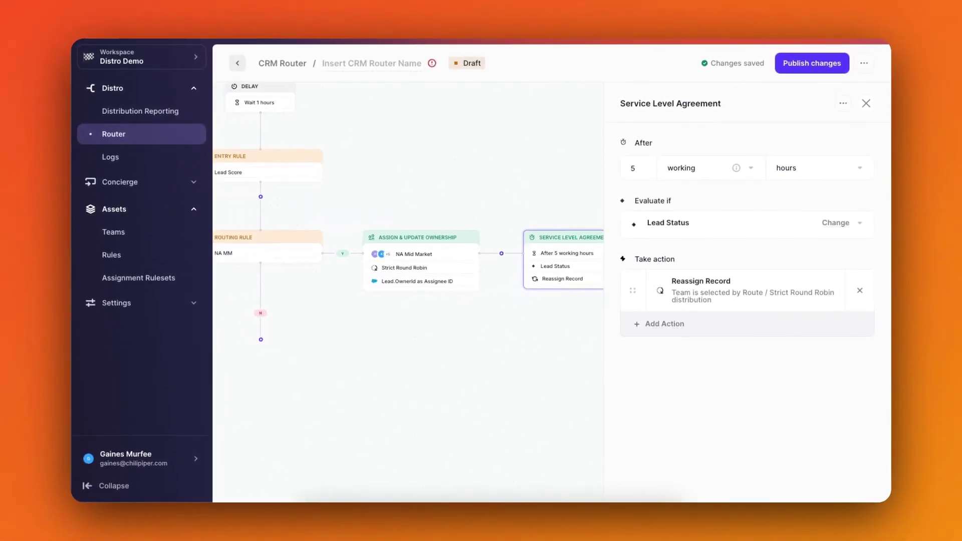
{"action": "scroll", "coordinate": [432, 348], "scroll_direction": "up", "scroll_amount": 3}
{"action": "left_click_drag", "start_coordinate": [430, 348], "coordinate": [421, 366]}
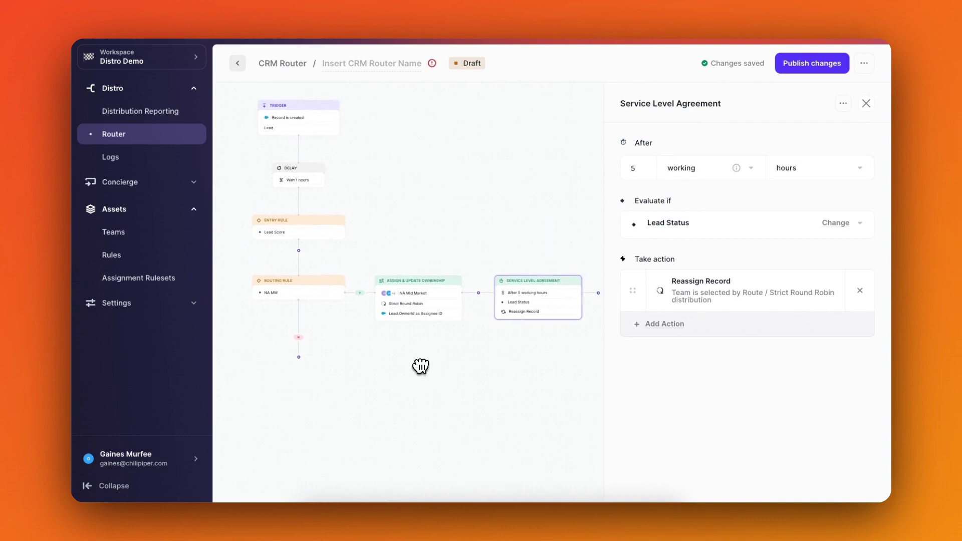
{"action": "scroll", "coordinate": [334, 376], "scroll_direction": "left", "scroll_amount": 3}
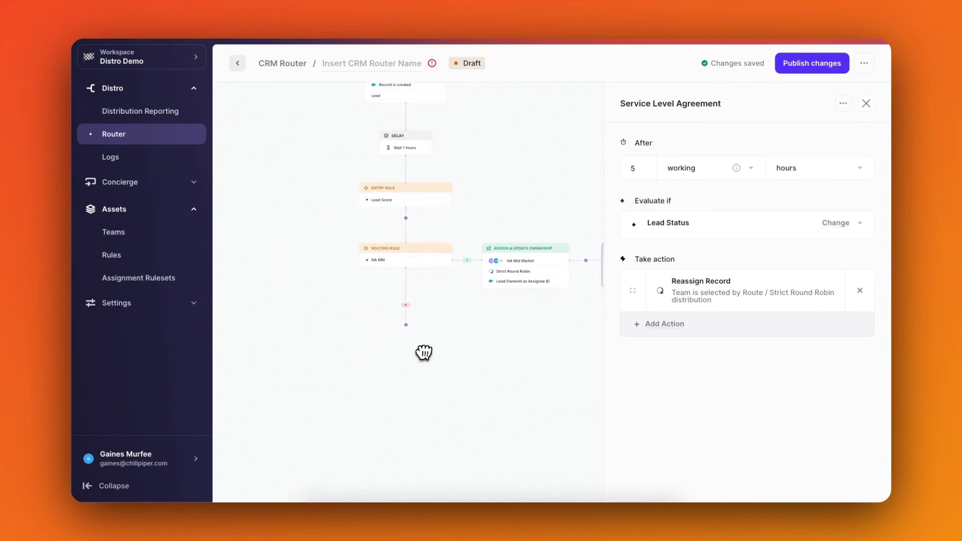
{"action": "left_click", "coordinate": [405, 323]}
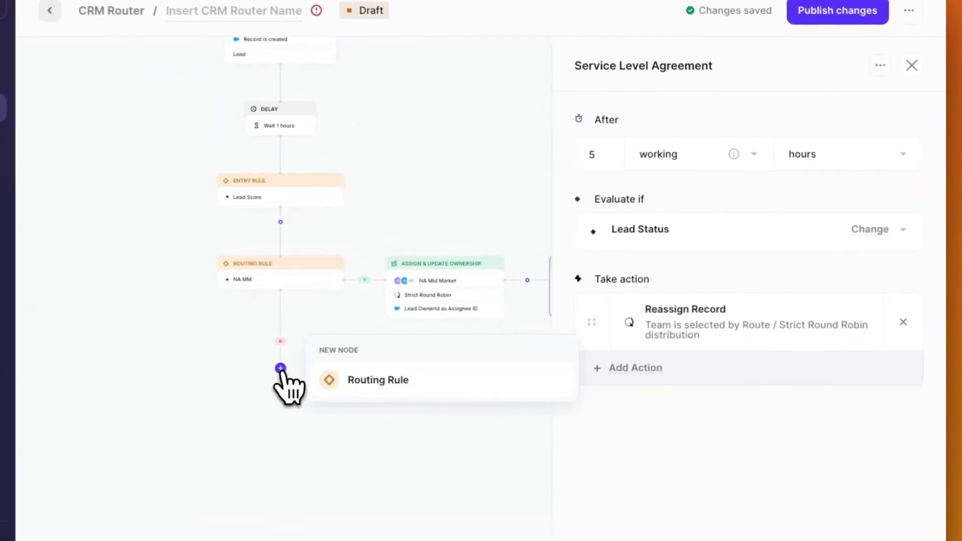
{"action": "left_click", "coordinate": [350, 383]}
{"action": "left_click", "coordinate": [652, 154]}
{"action": "scroll", "coordinate": [608, 301], "scroll_direction": "down", "scroll_amount": 10}
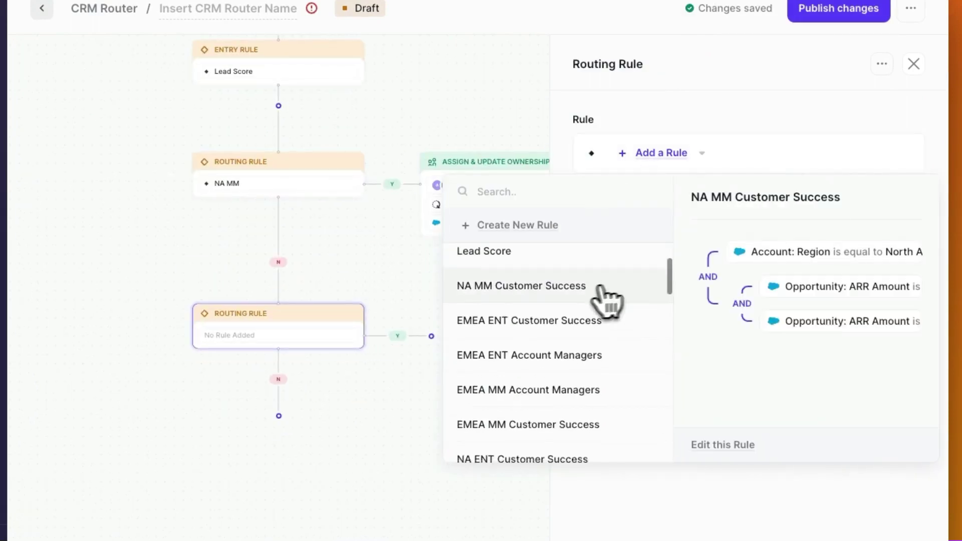
{"action": "scroll", "coordinate": [584, 305], "scroll_direction": "down", "scroll_amount": 5}
{"action": "left_click", "coordinate": [518, 393]}
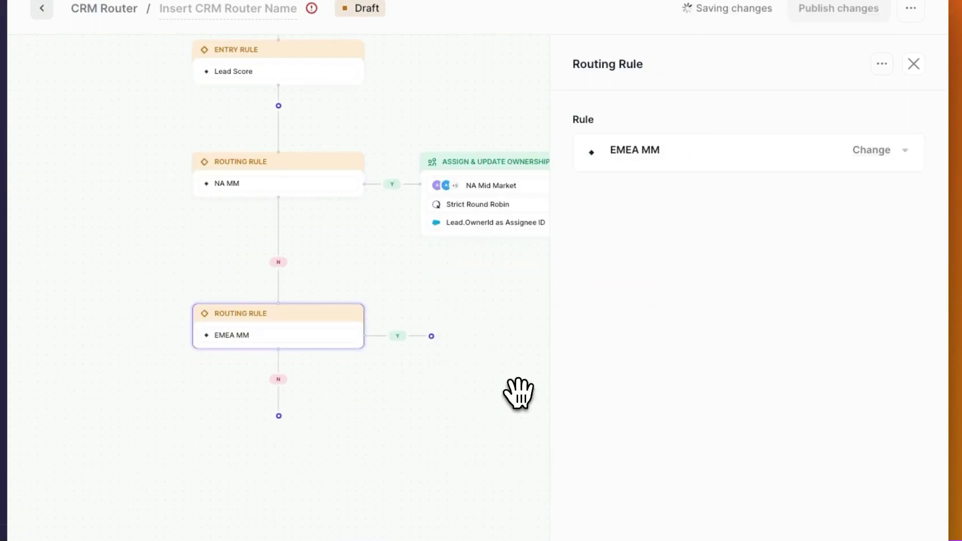
- Add an Assign & Update Ownership step for EMEA Mid Market, updating Owner ID
{"action": "left_click", "coordinate": [430, 335]}
{"action": "left_click", "coordinate": [558, 331]}
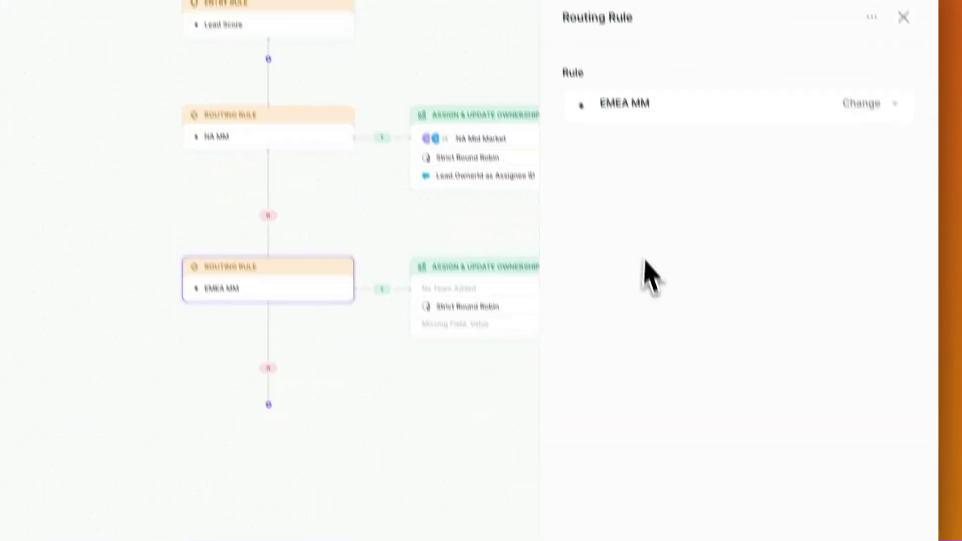
{"action": "left_click", "coordinate": [704, 243]}
{"action": "left_click", "coordinate": [737, 398]}
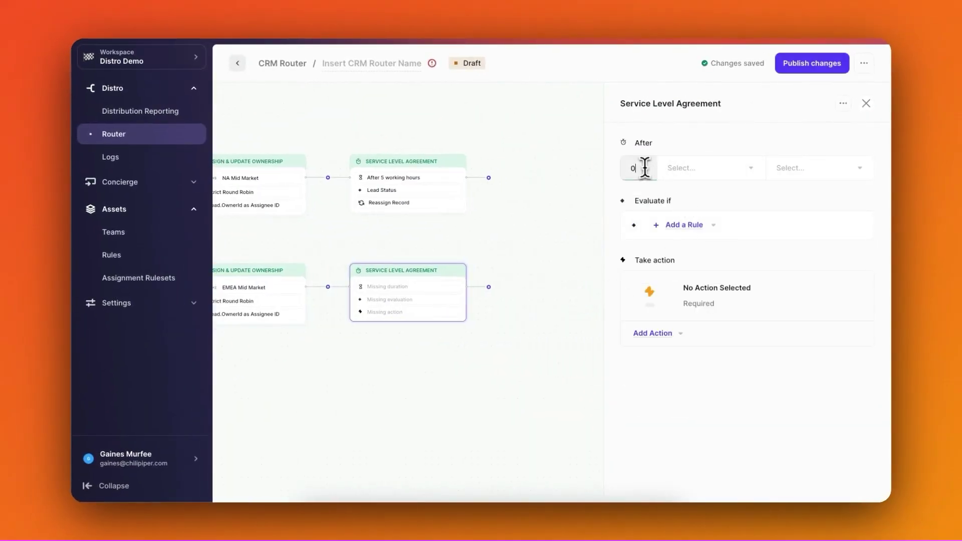
- Add an SLA of 5 working hours that evaluates Lead Status and reassigns the record
{"action": "type", "text": "5"}
{"action": "left_click", "coordinate": [721, 200]}
{"action": "left_click", "coordinate": [683, 225]}
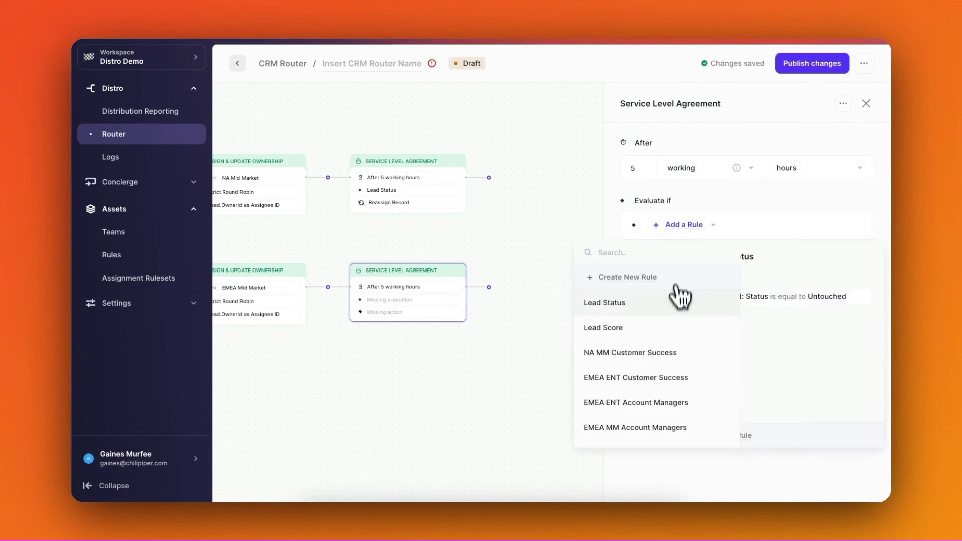
{"action": "left_click", "coordinate": [672, 300]}
{"action": "left_click", "coordinate": [653, 333]}
{"action": "left_click", "coordinate": [664, 405]}
- Add a third Routing Rule on the EMEA MM no branch set to Catch-all
{"action": "left_click", "coordinate": [351, 270]}
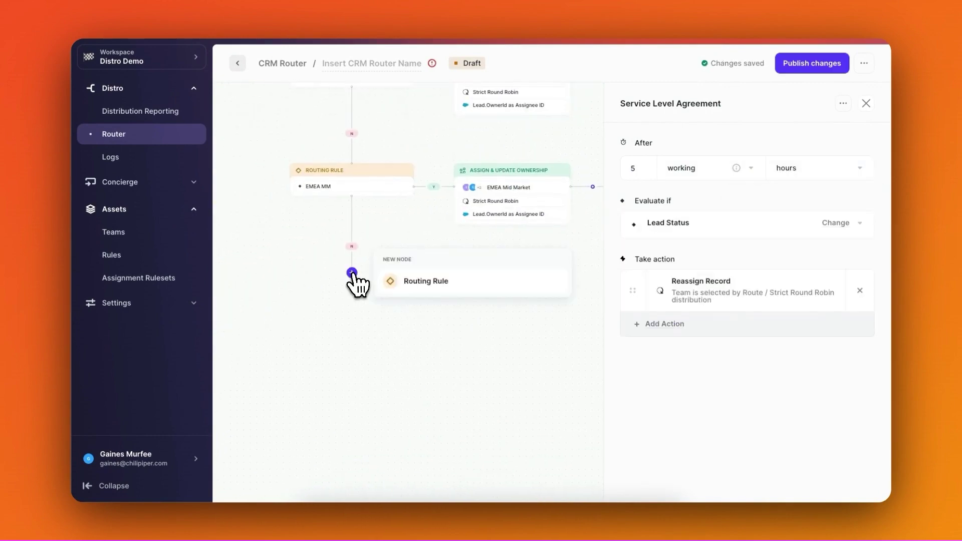
{"action": "left_click", "coordinate": [414, 284]}
{"action": "left_click", "coordinate": [383, 295]}
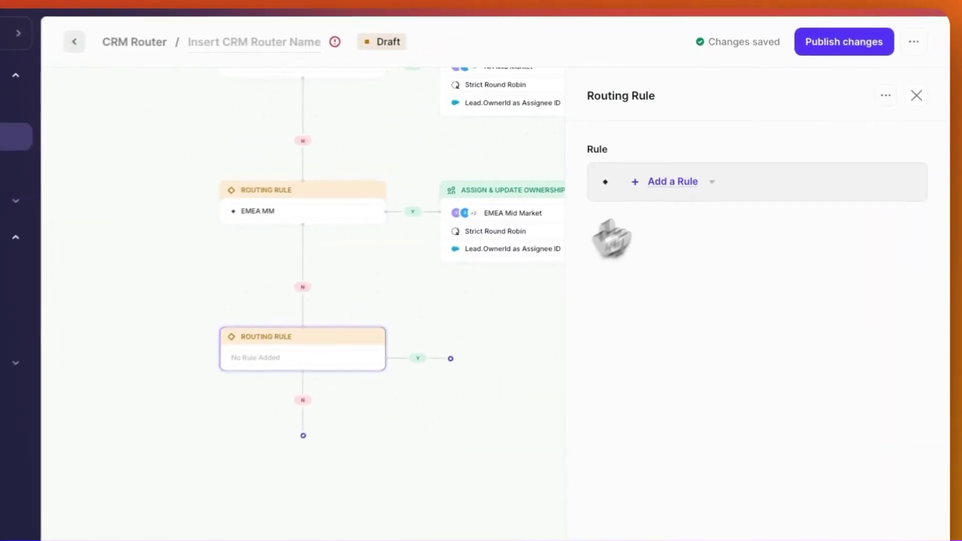
{"action": "left_click", "coordinate": [688, 170]}
{"action": "left_click", "coordinate": [644, 291]}
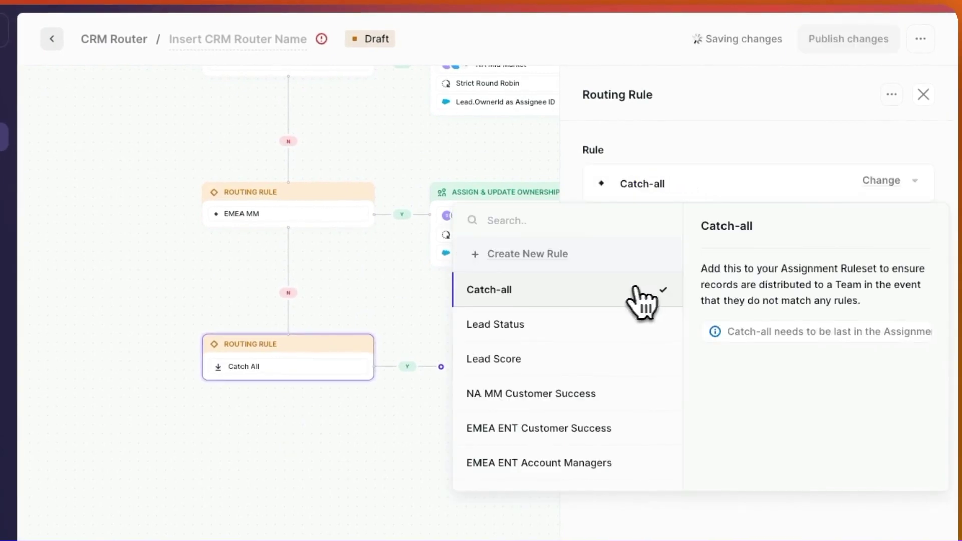
- Assign Catch-all leads to the ALL AEs team, writing the assignee into Owner ID
{"action": "left_click", "coordinate": [441, 366]}
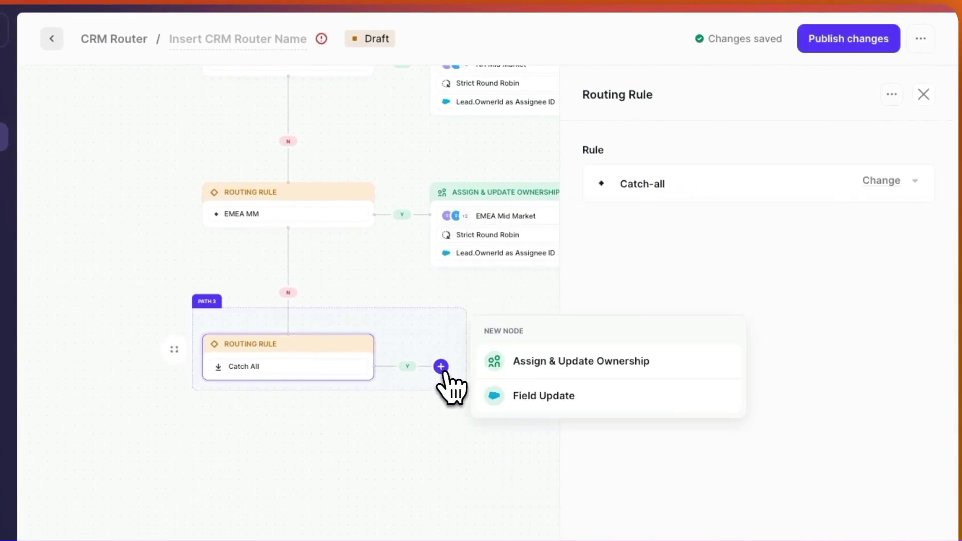
{"action": "left_click", "coordinate": [521, 360]}
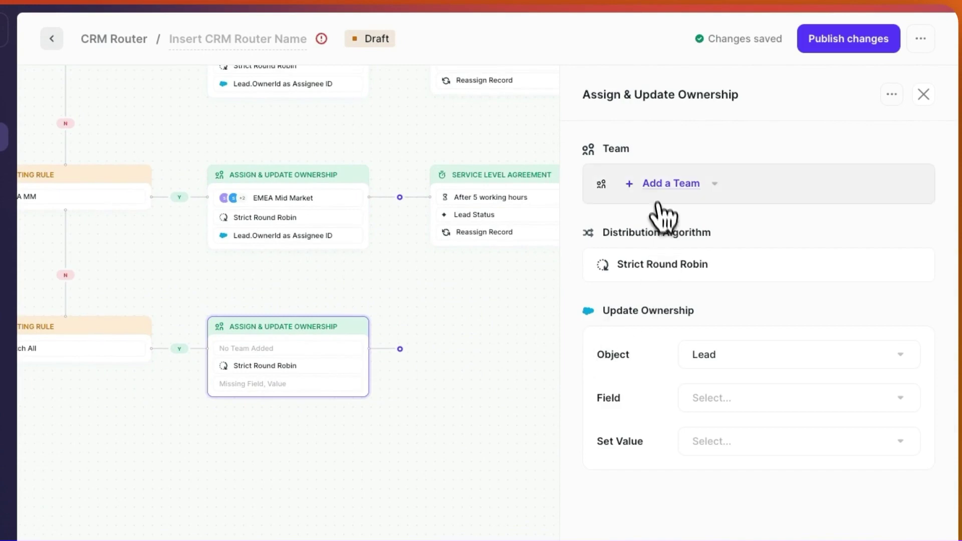
{"action": "left_click", "coordinate": [656, 201]}
{"action": "left_click", "coordinate": [629, 290]}
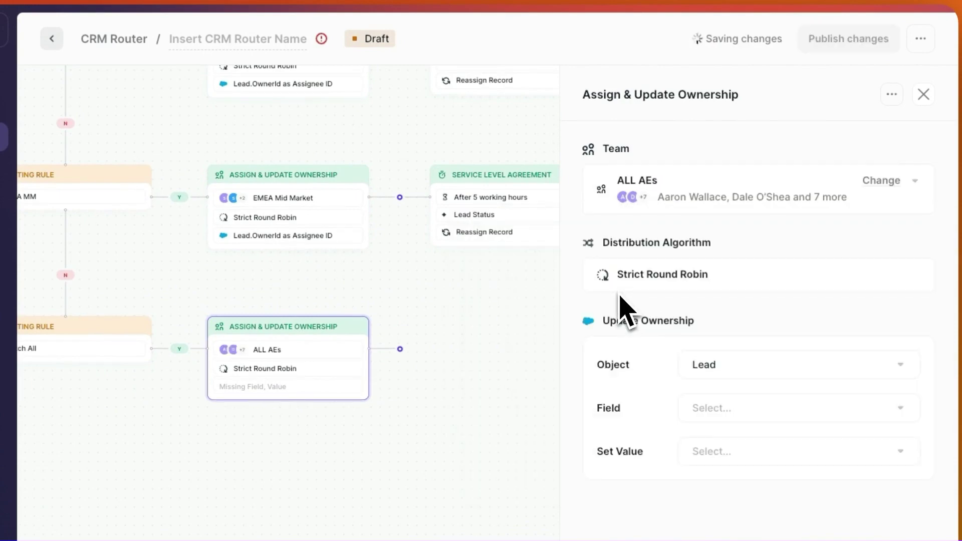
{"action": "left_click", "coordinate": [728, 417]}
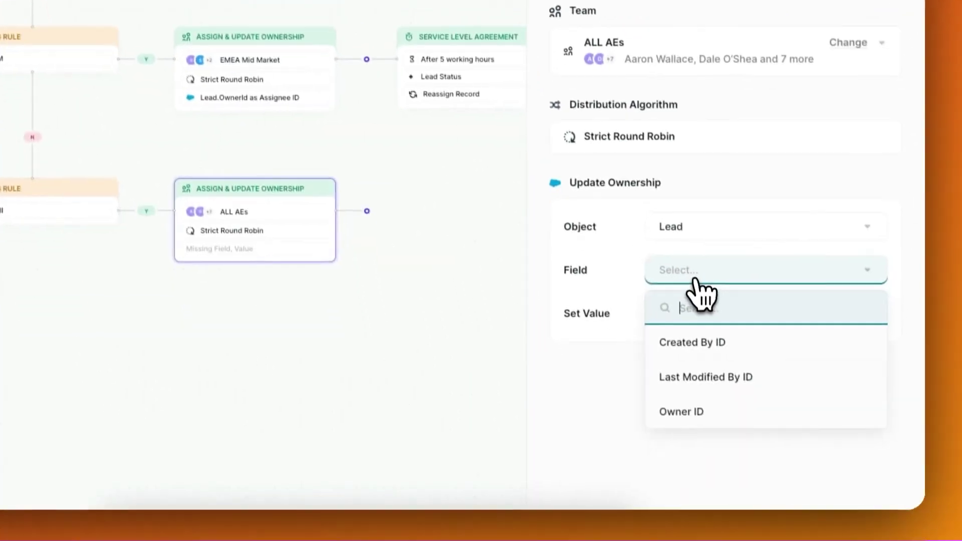
{"action": "left_click", "coordinate": [710, 408]}
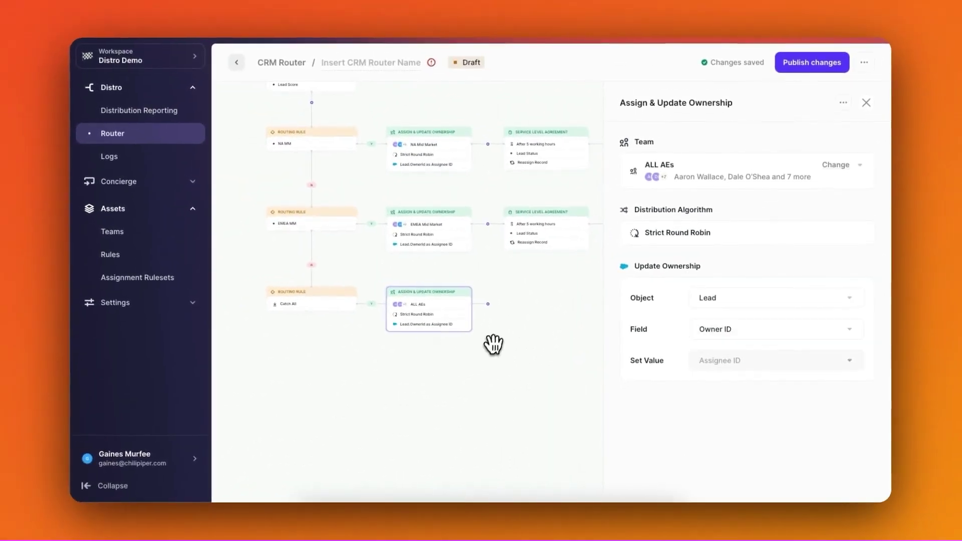
- Publish the CRM Router with all three paths and switch its status from Inactive to Active
{"action": "left_click_drag", "start_coordinate": [494, 344], "coordinate": [485, 371]}
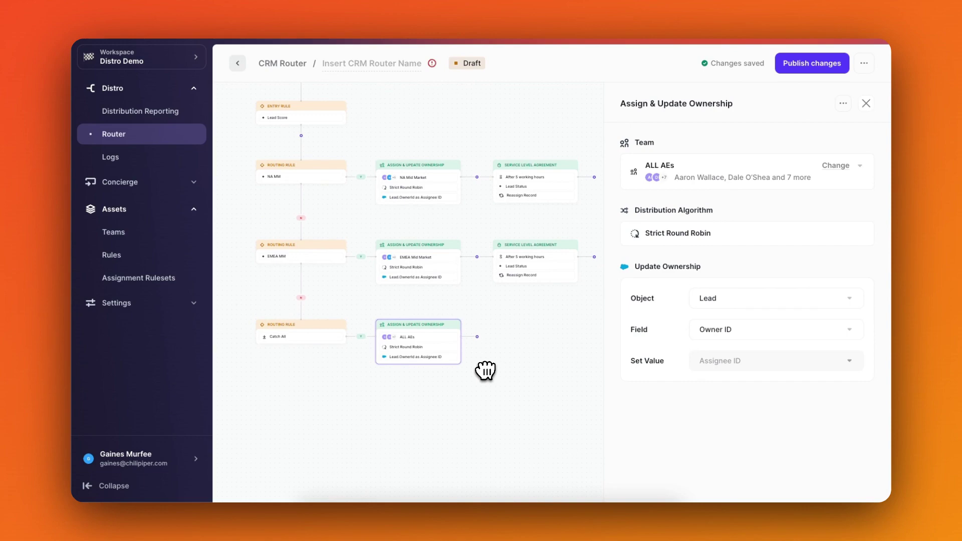
{"action": "left_click", "coordinate": [800, 70]}
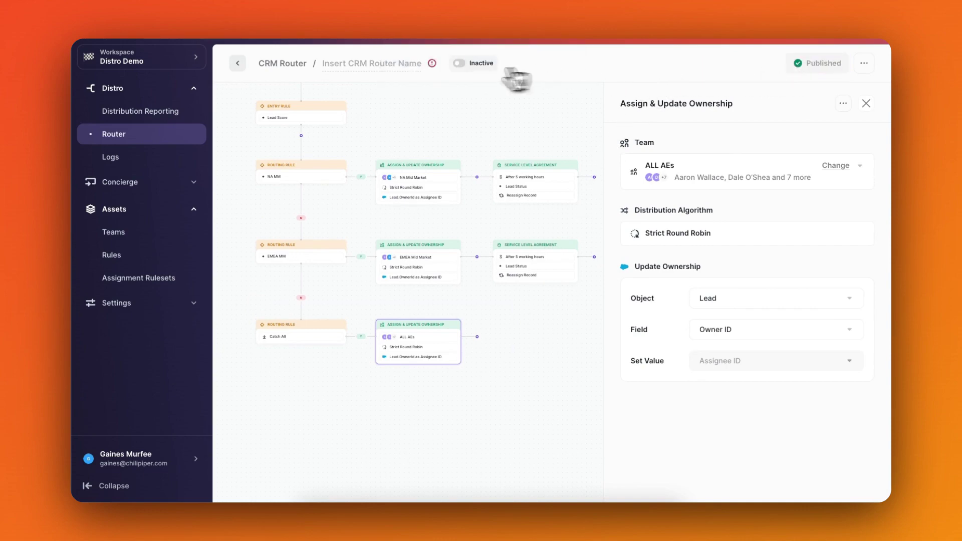
{"action": "left_click", "coordinate": [459, 64]}
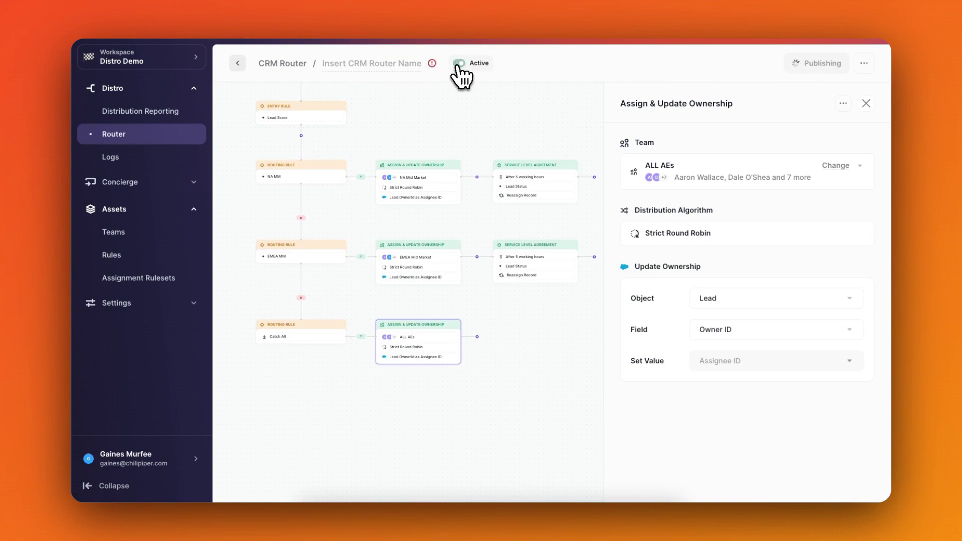